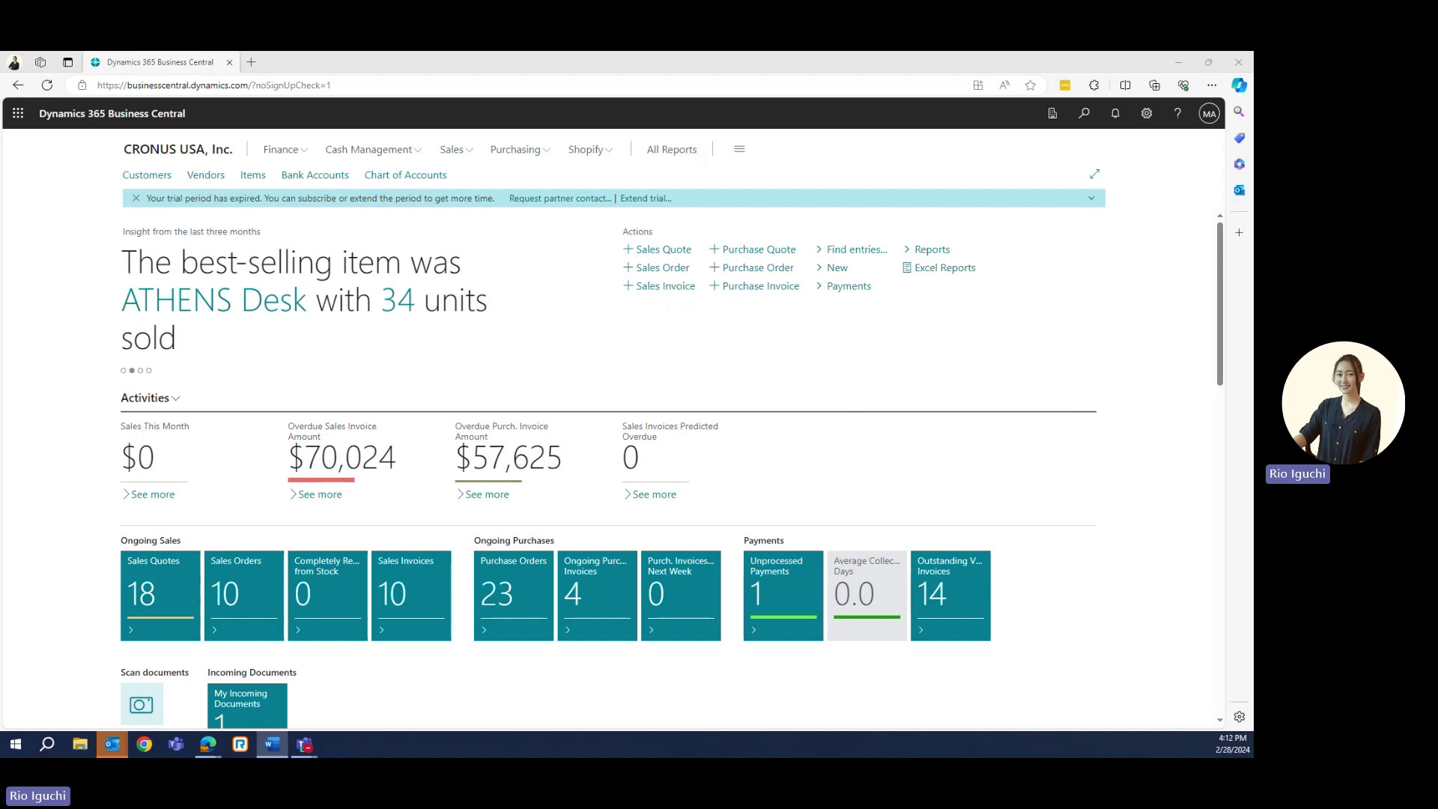
# - Find the Copilot & AI capabilities page and activate Bank Account Reconciliation and Marketing text suggestions
pyautogui.click(1083, 113)
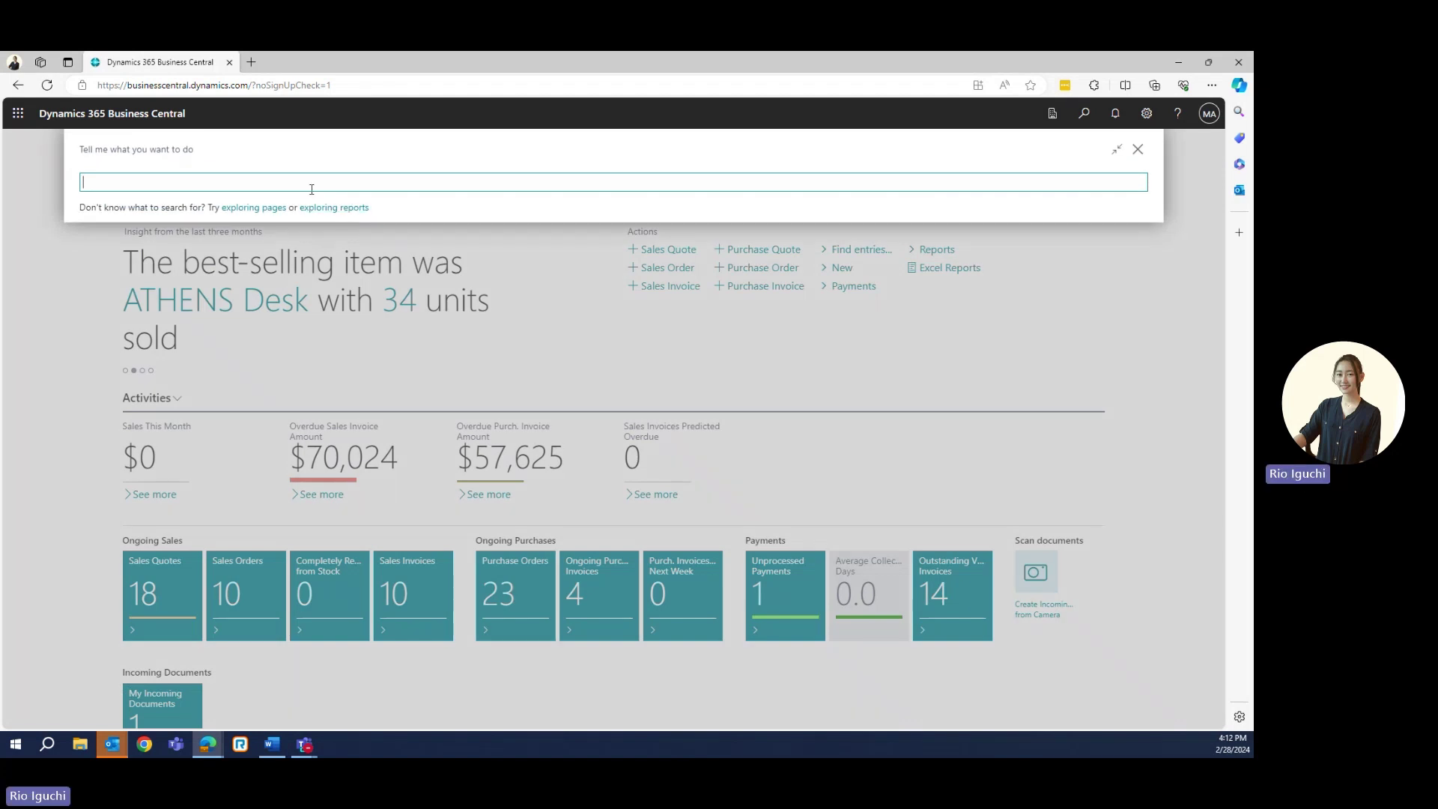
pyautogui.write('copi')
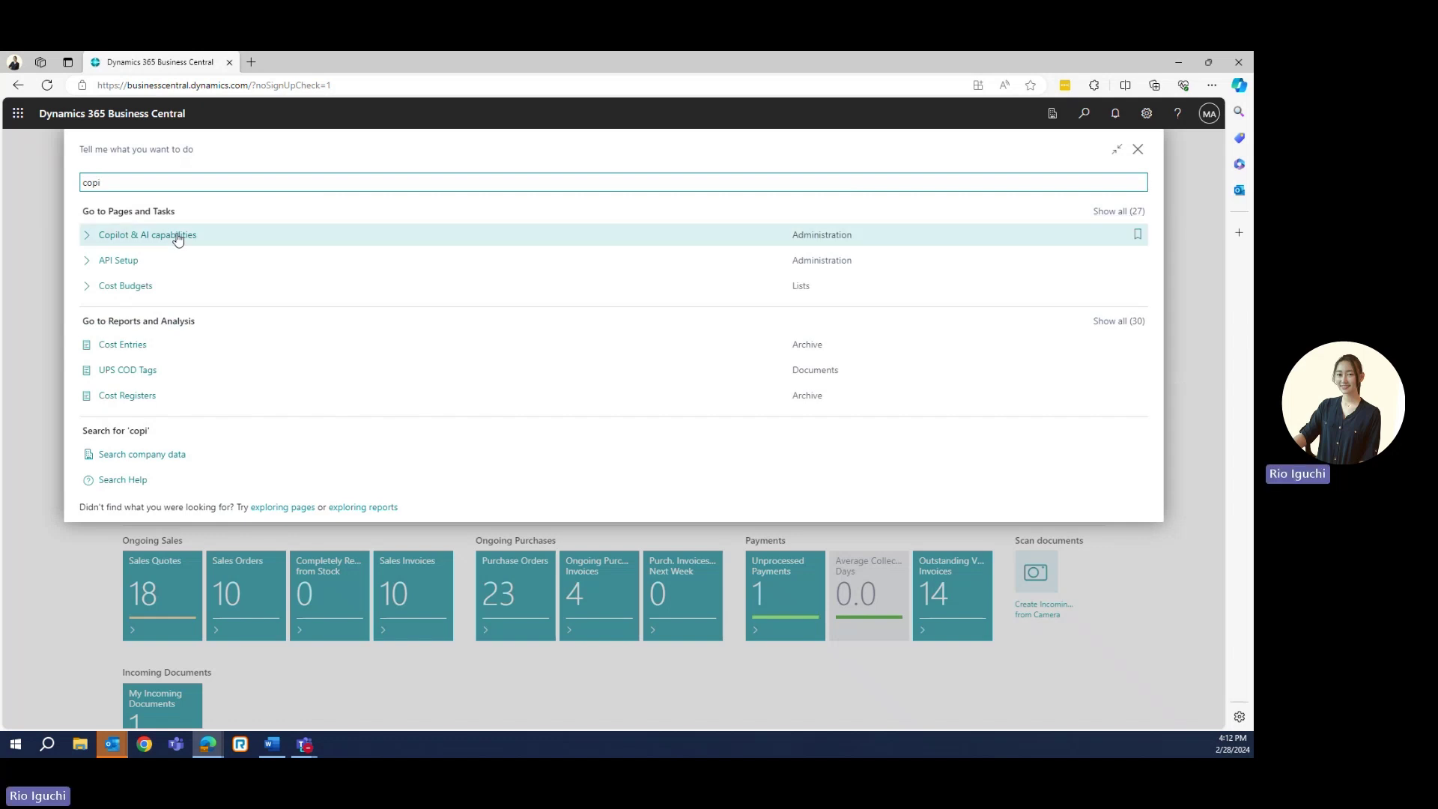
pyautogui.click(176, 237)
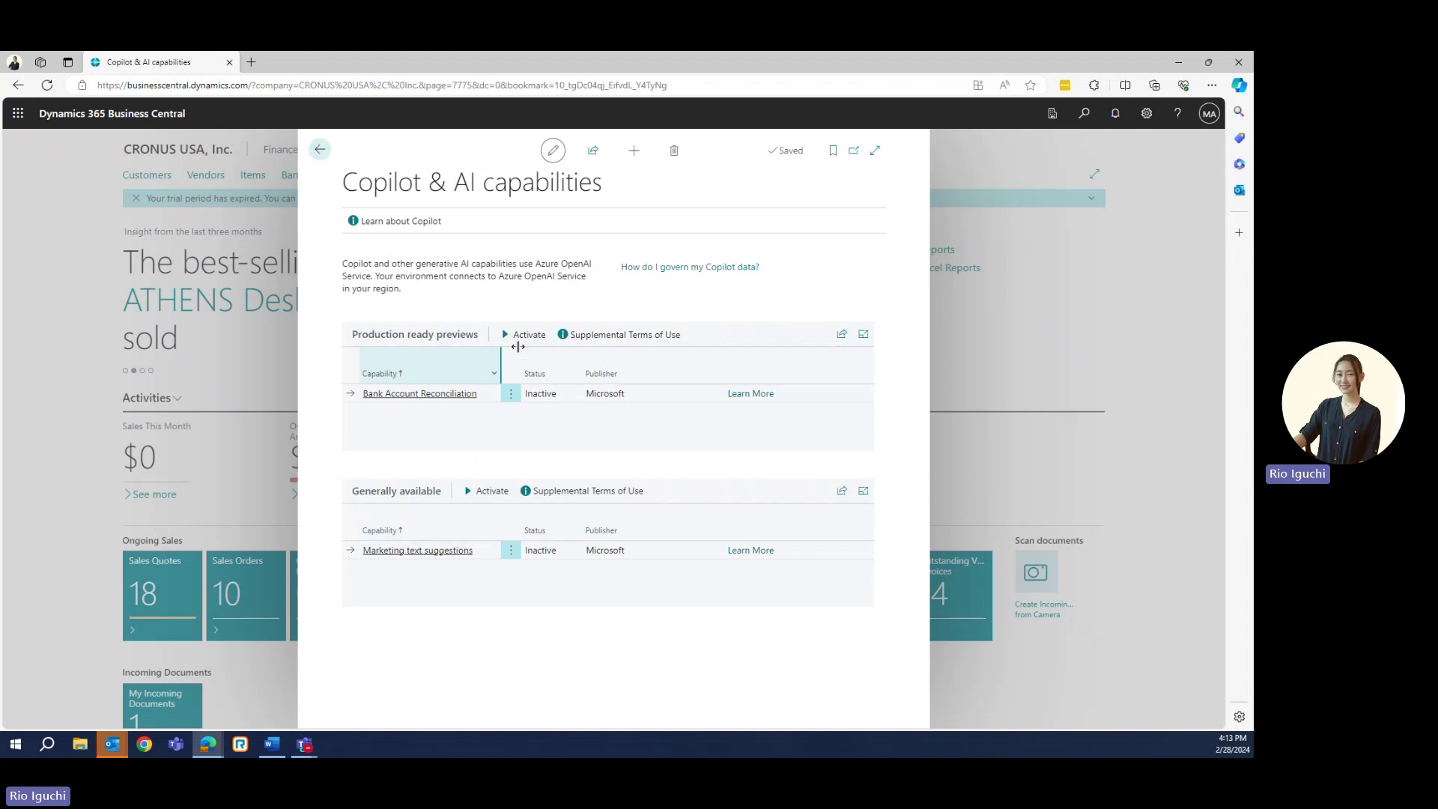
pyautogui.click(519, 344)
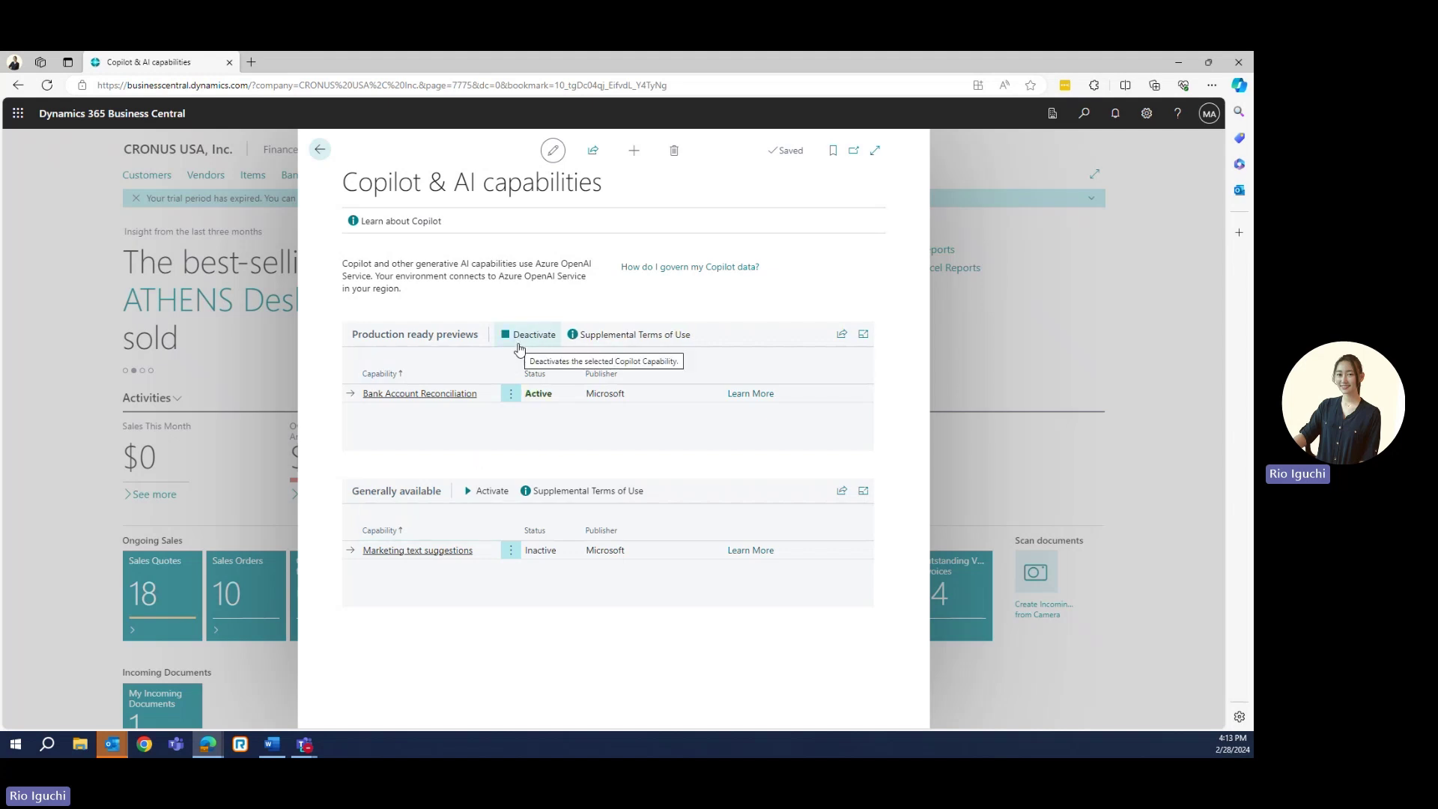
pyautogui.click(493, 499)
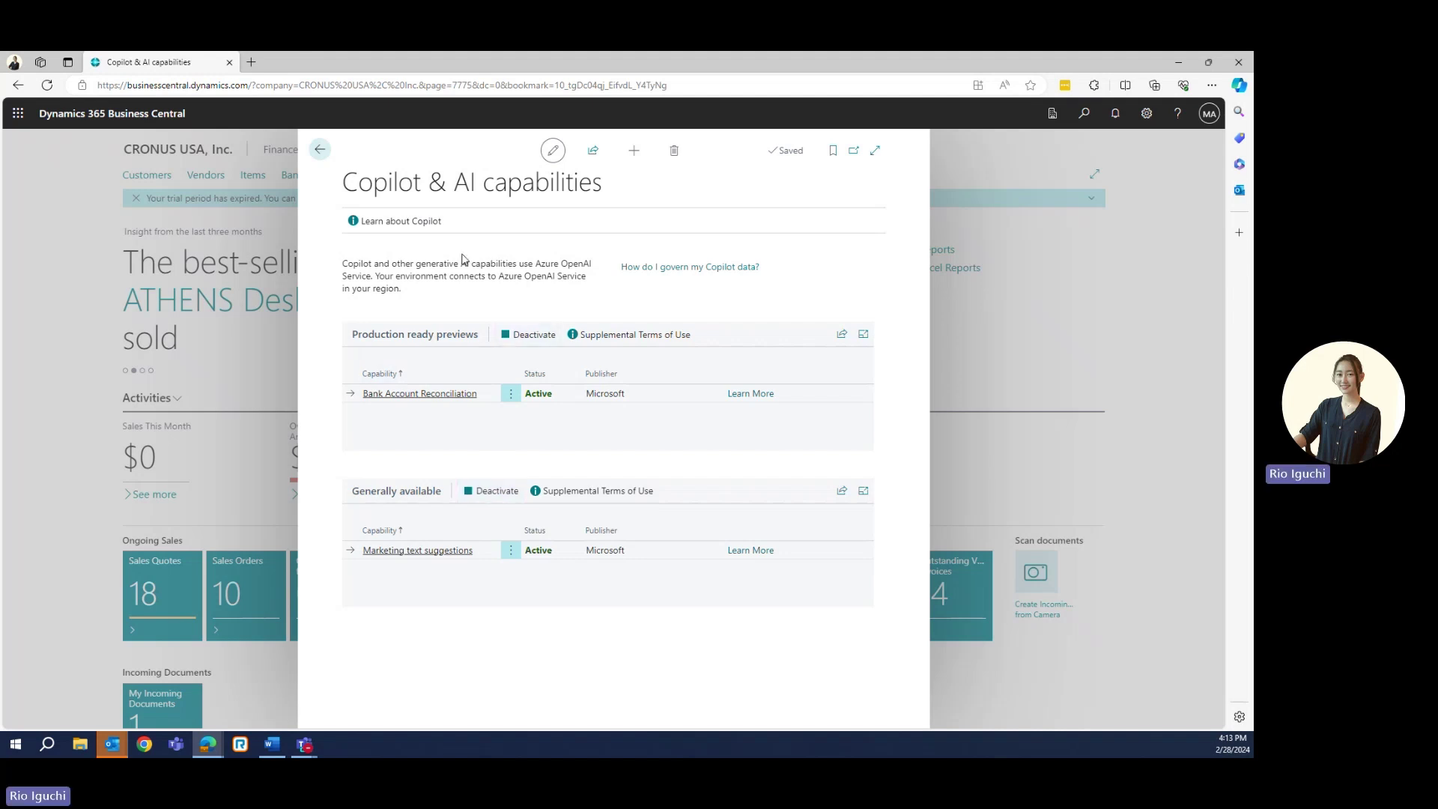
# - Open Feature Management and filter the feature list to 'copilot'
pyautogui.click(1084, 116)
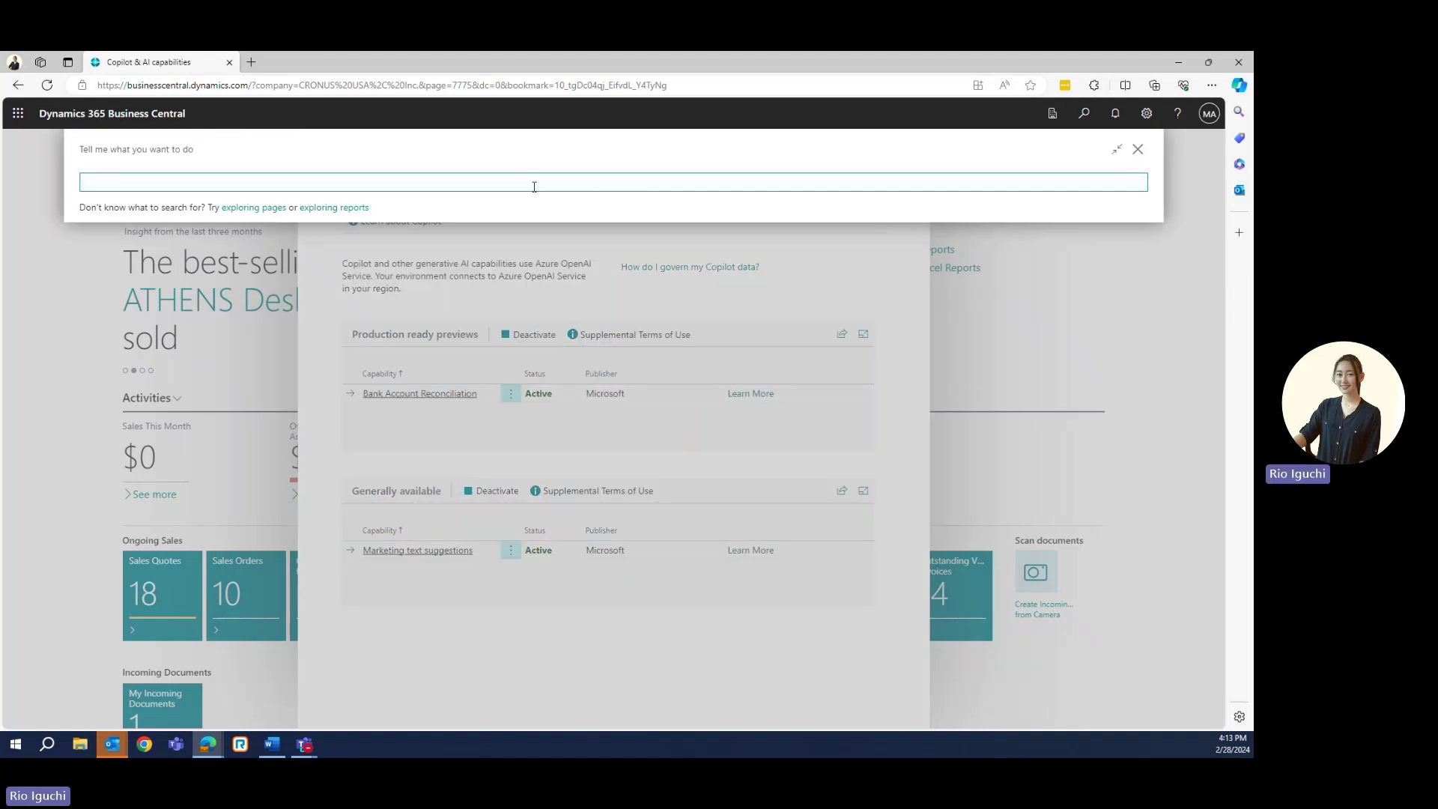
pyautogui.write('feature')
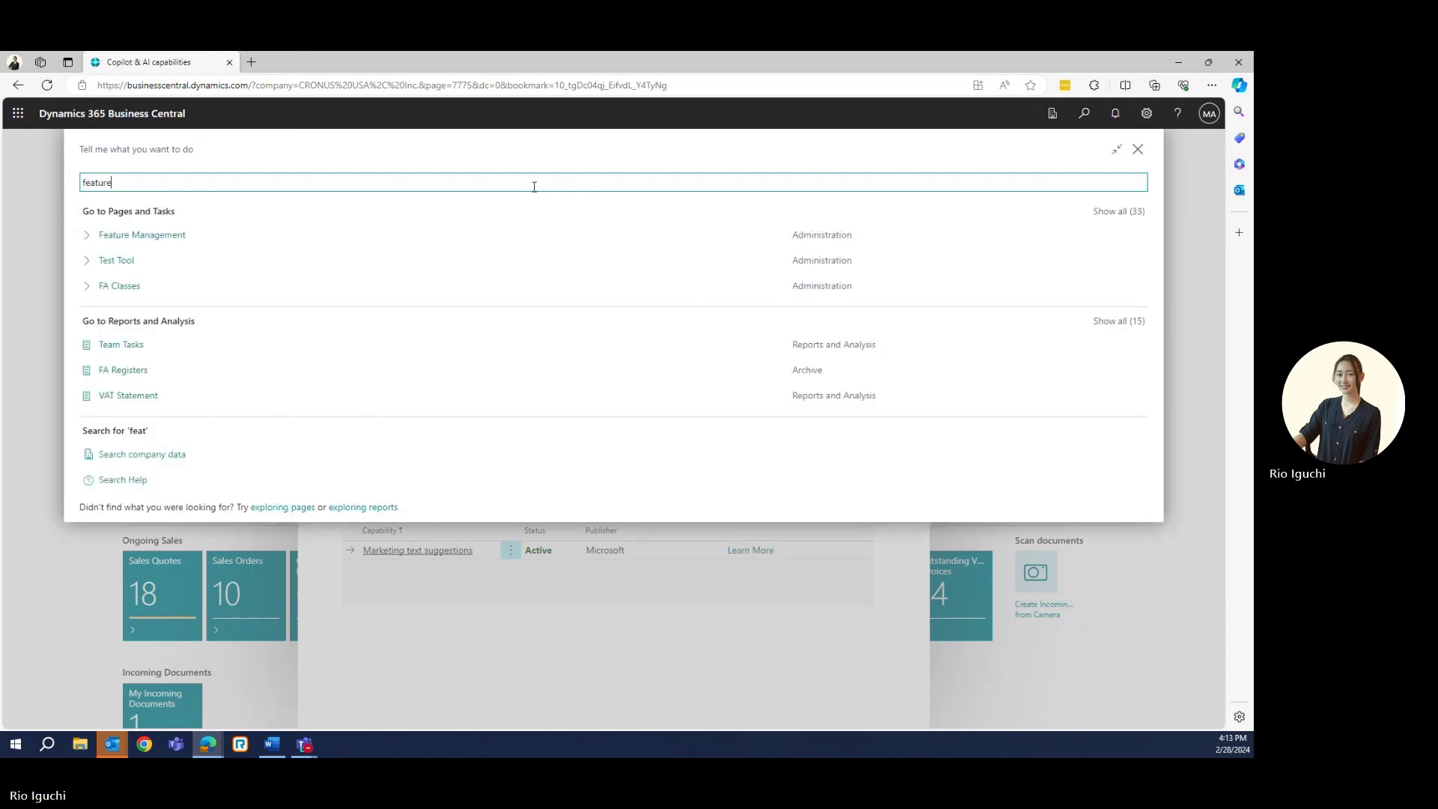
pyautogui.click(146, 238)
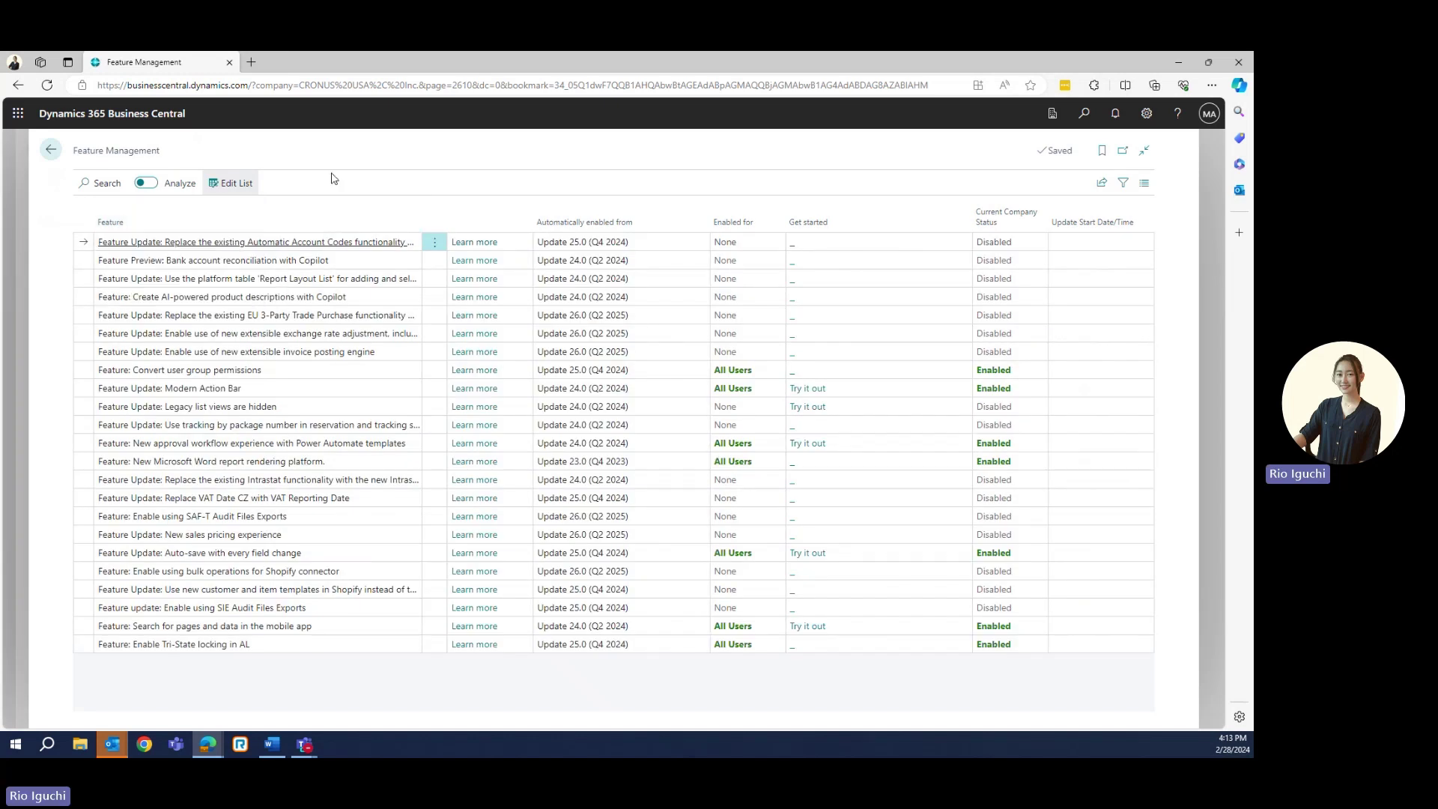
pyautogui.click(112, 183)
pyautogui.write('c')
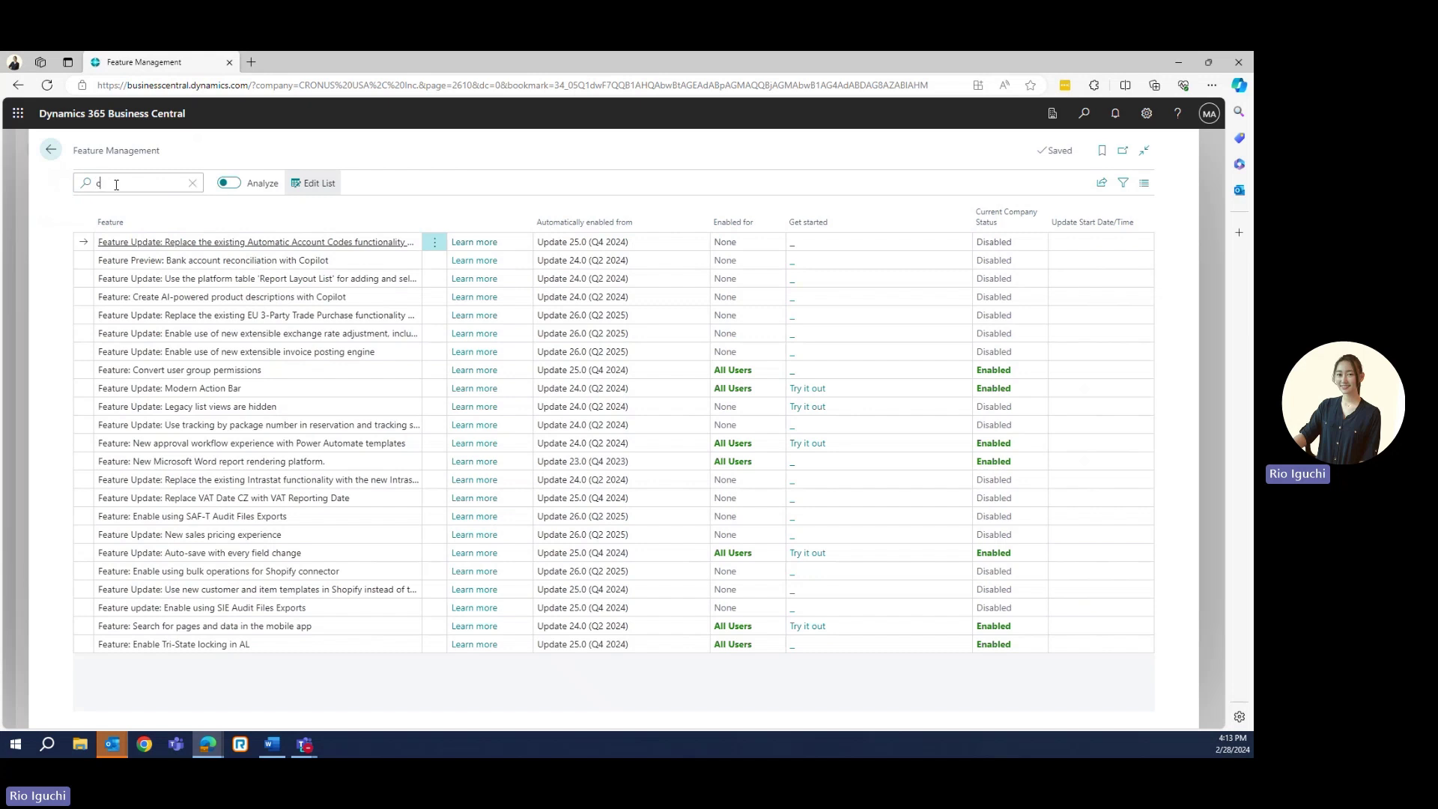
pyautogui.write('opilot')
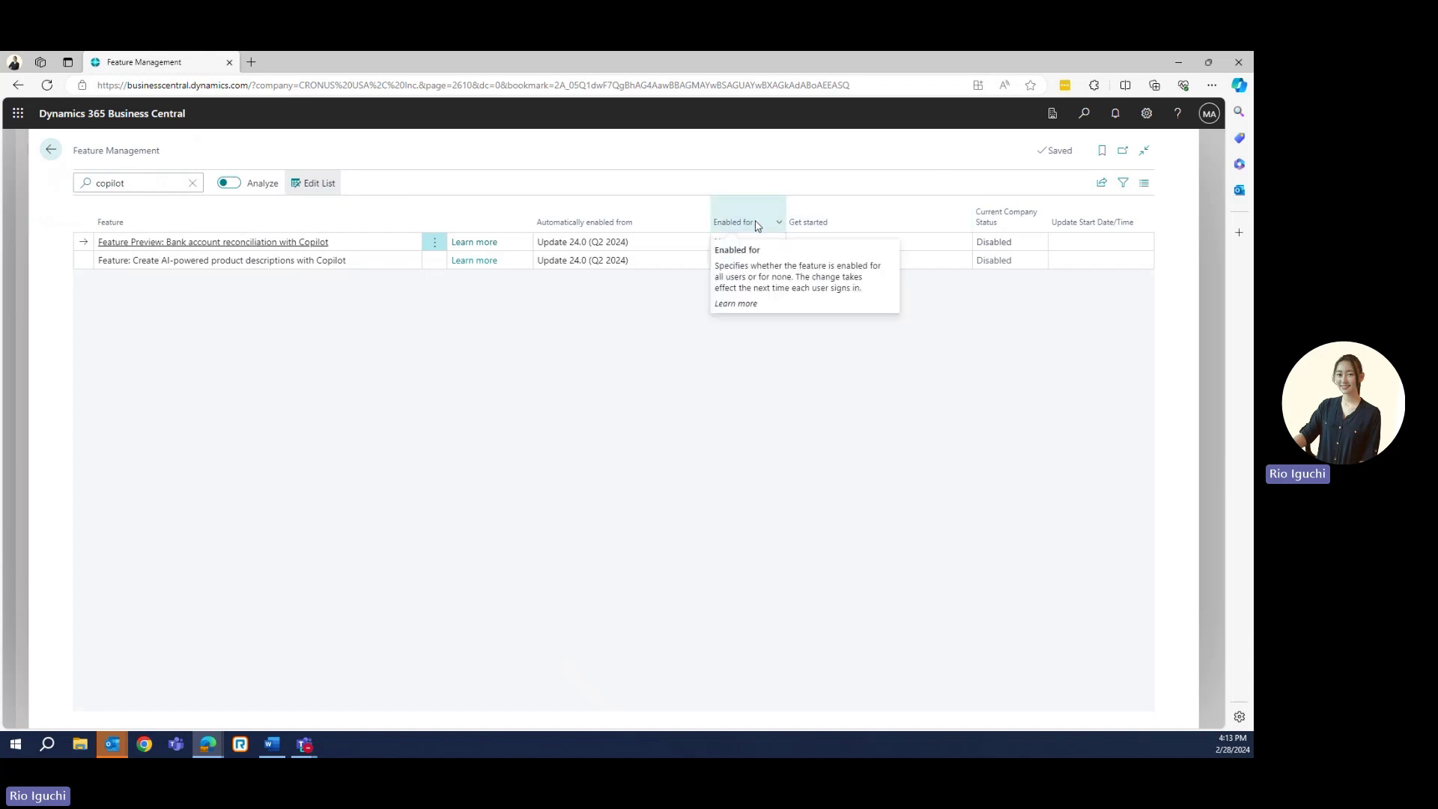
# - Enable bank reconciliation with Copilot and AI-powered product descriptions for All Users
pyautogui.click(736, 243)
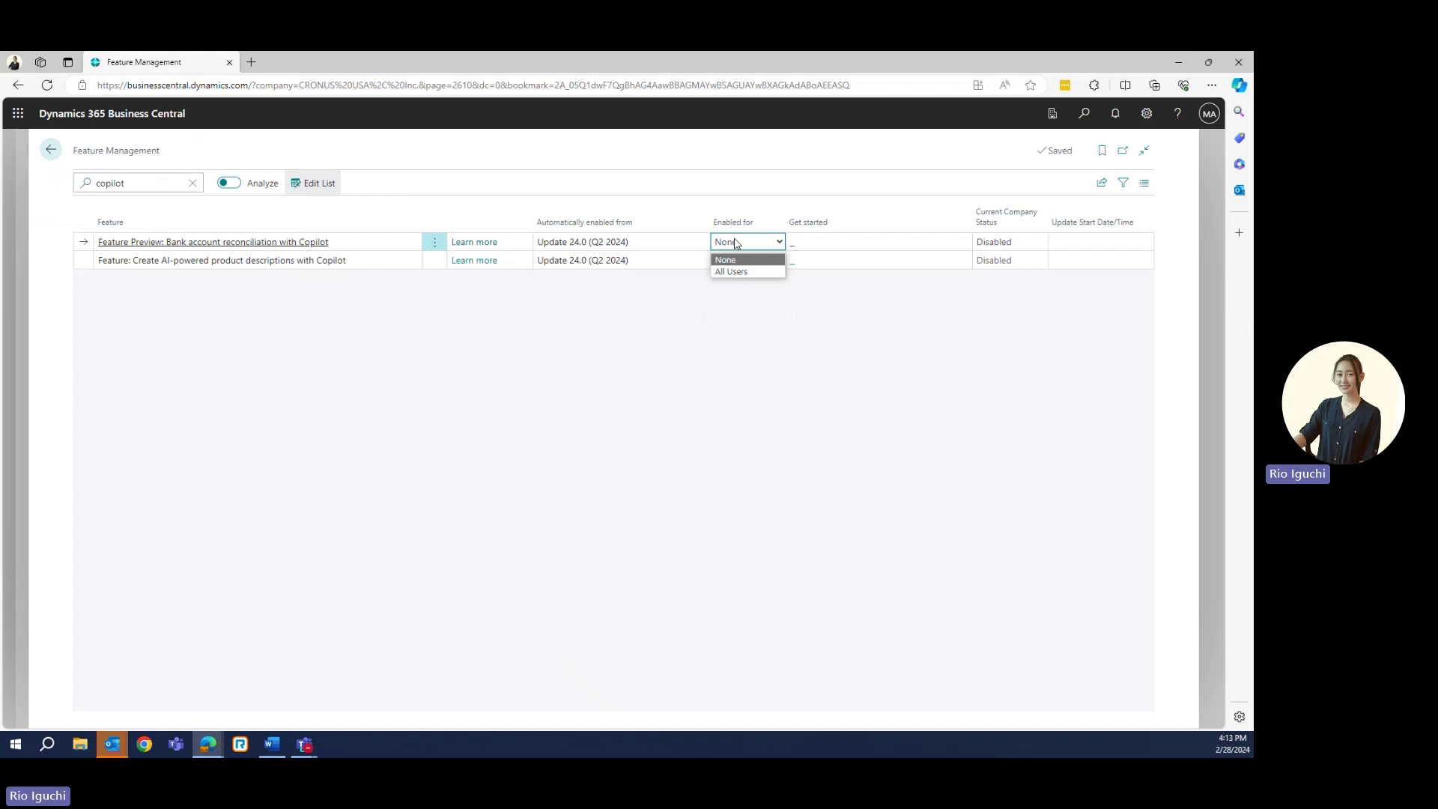
pyautogui.click(733, 271)
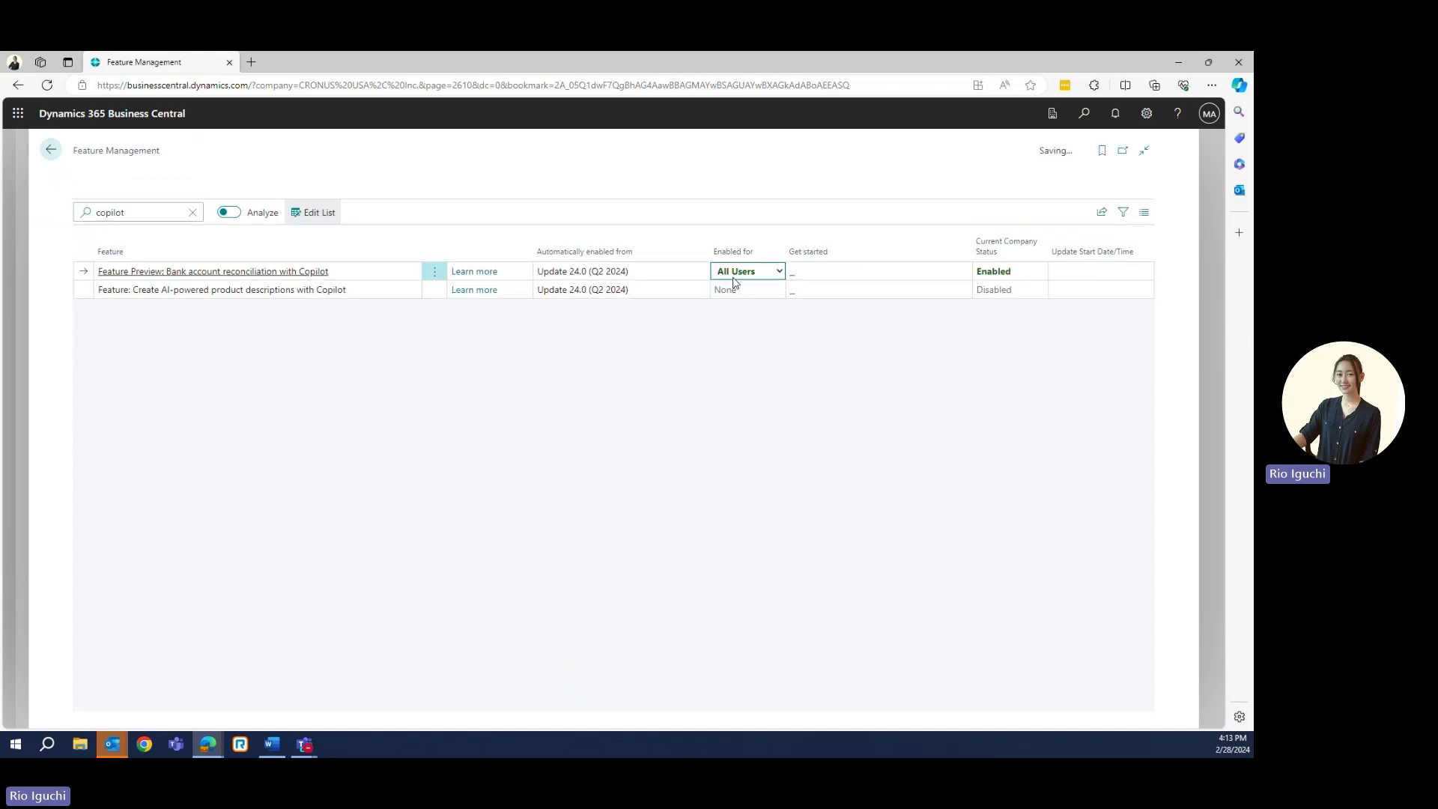
pyautogui.click(736, 296)
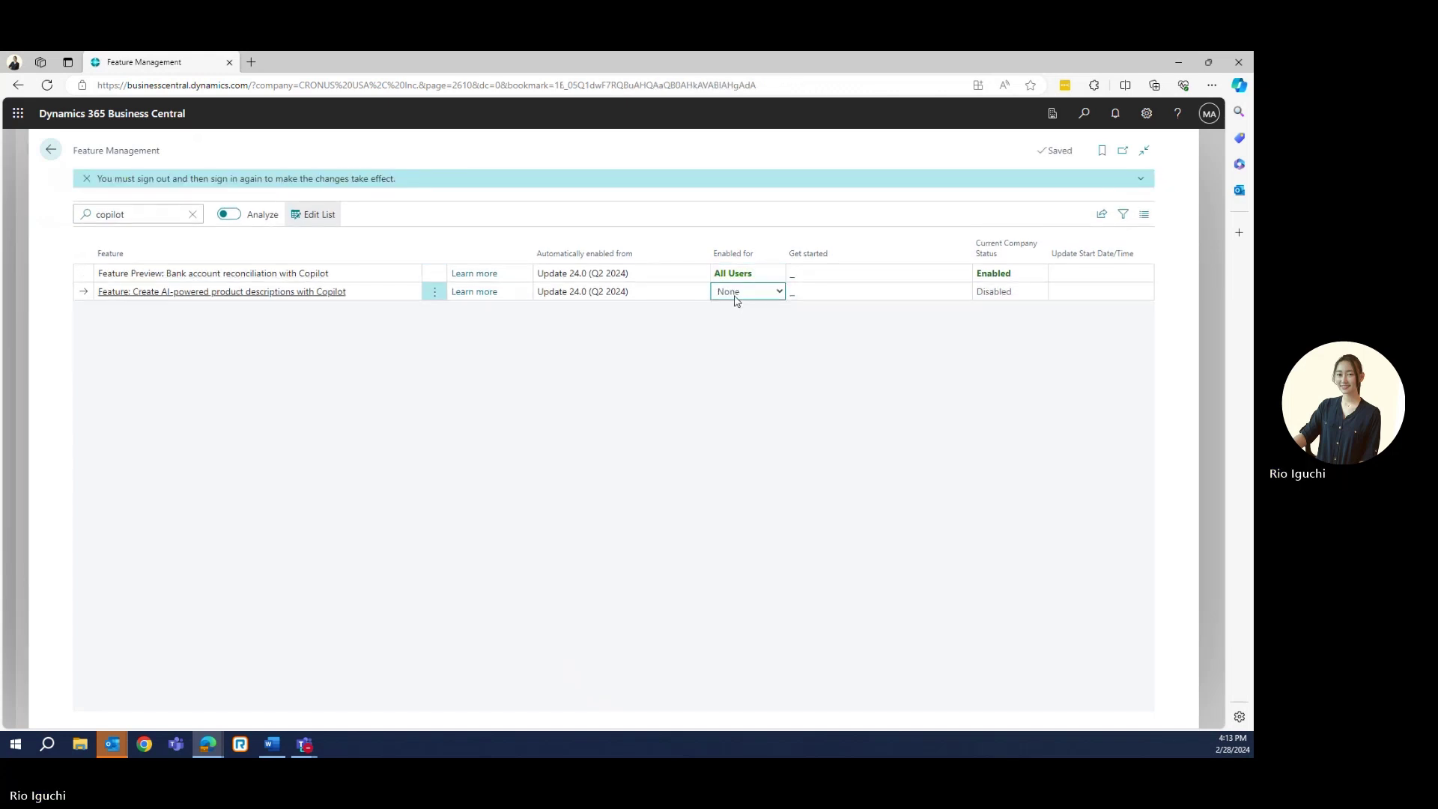
pyautogui.click(734, 296)
pyautogui.click(733, 321)
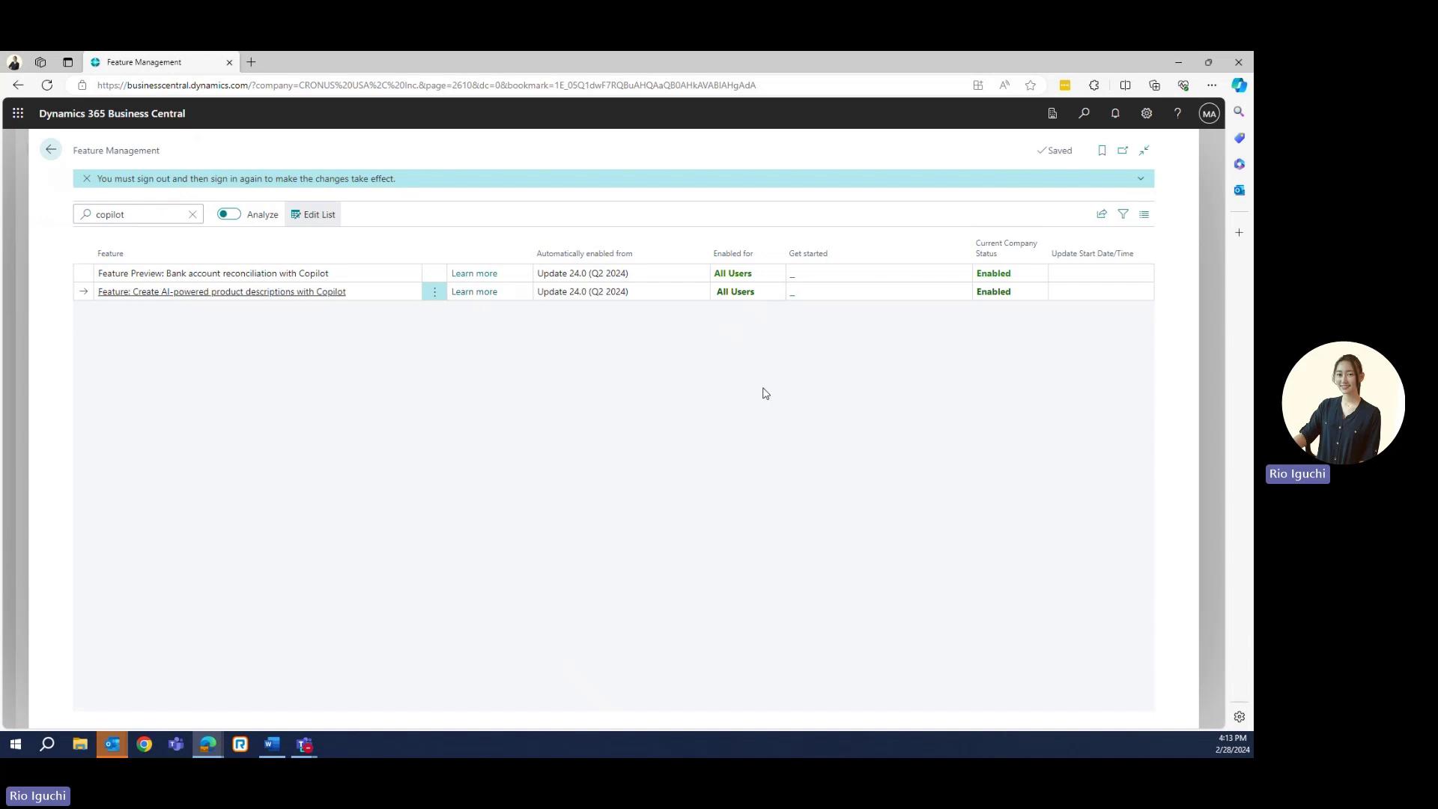
# - Return to the Role Centre and open the 1896-S ATHENS Desk card from Items, scrolling its FactBox
pyautogui.click(51, 150)
pyautogui.click(319, 149)
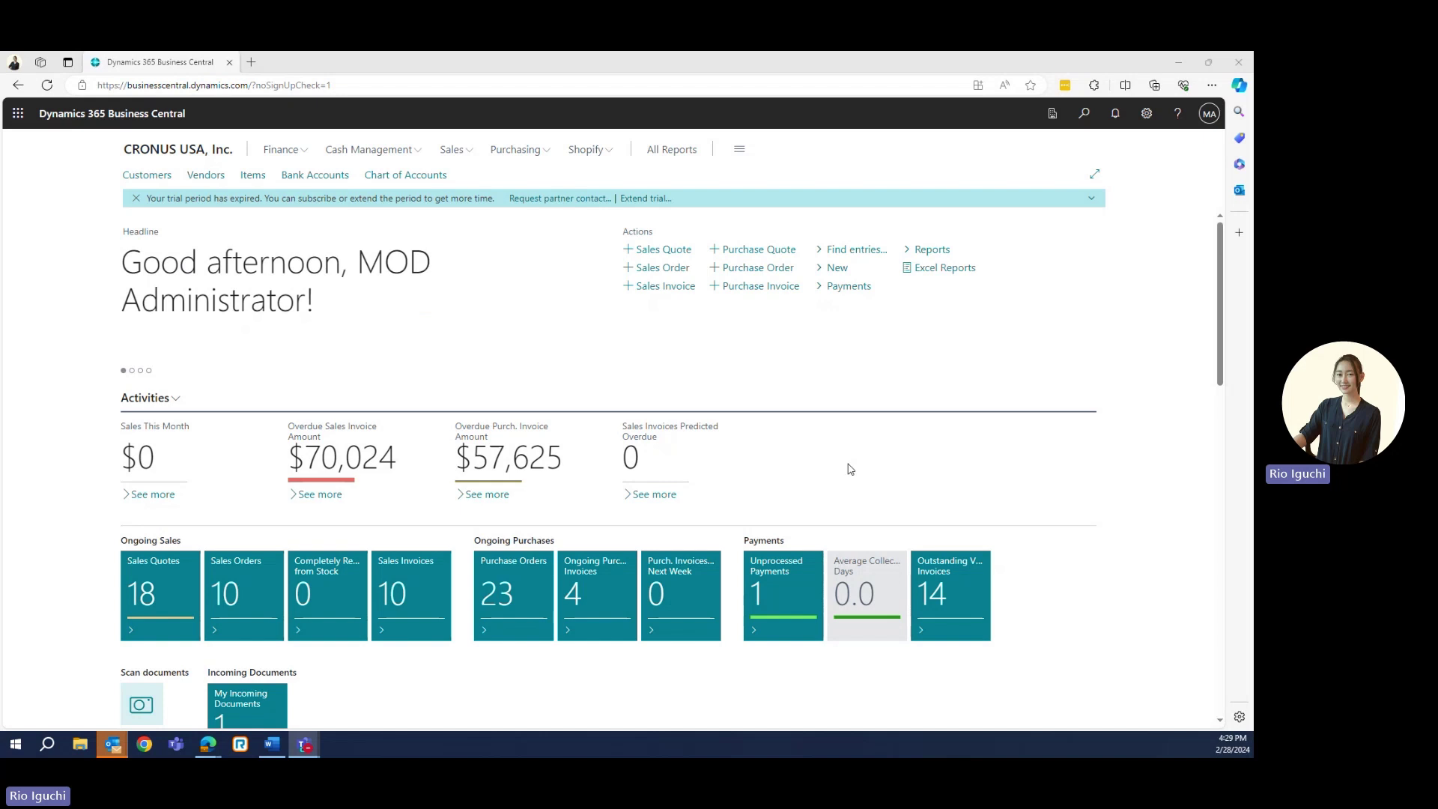
pyautogui.click(256, 174)
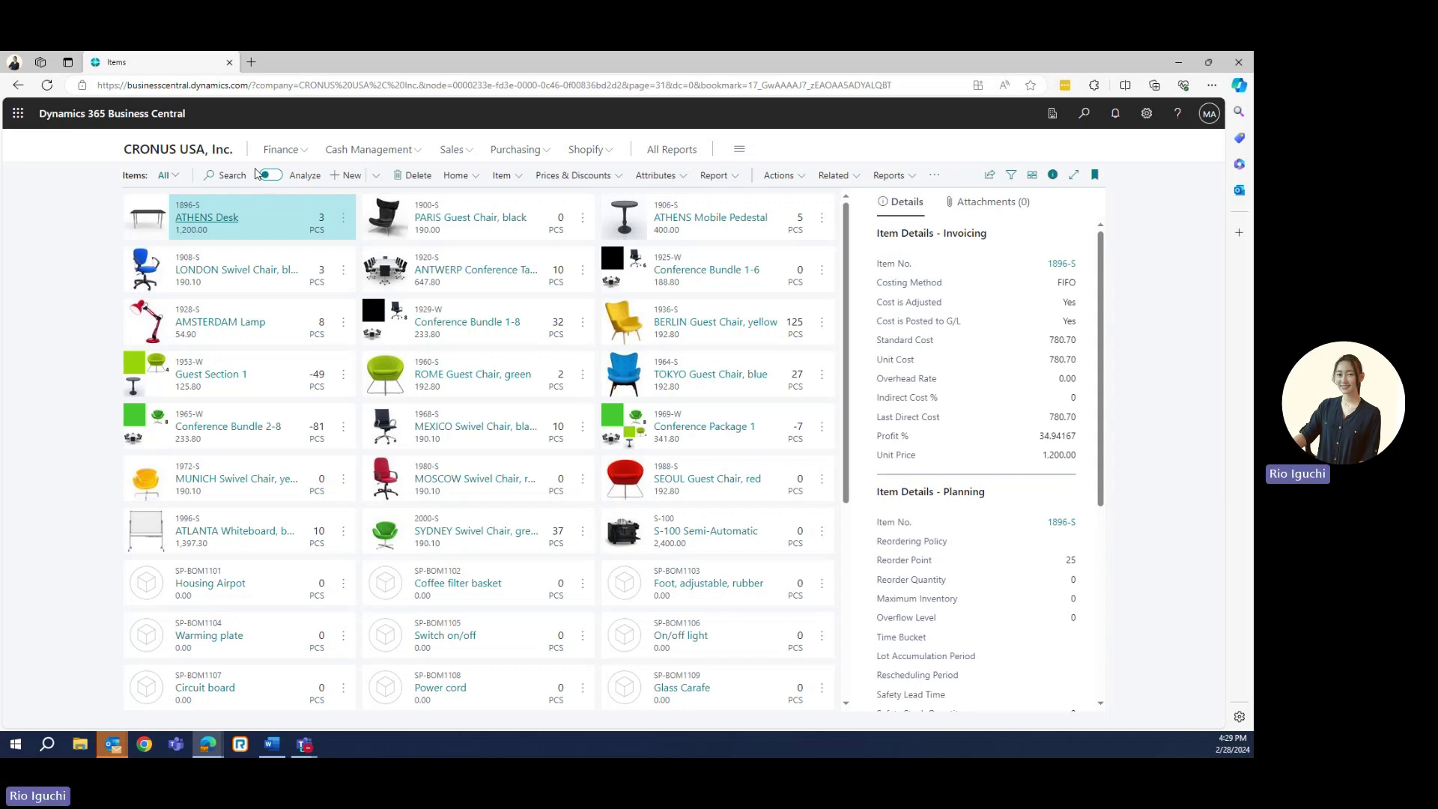
pyautogui.click(221, 217)
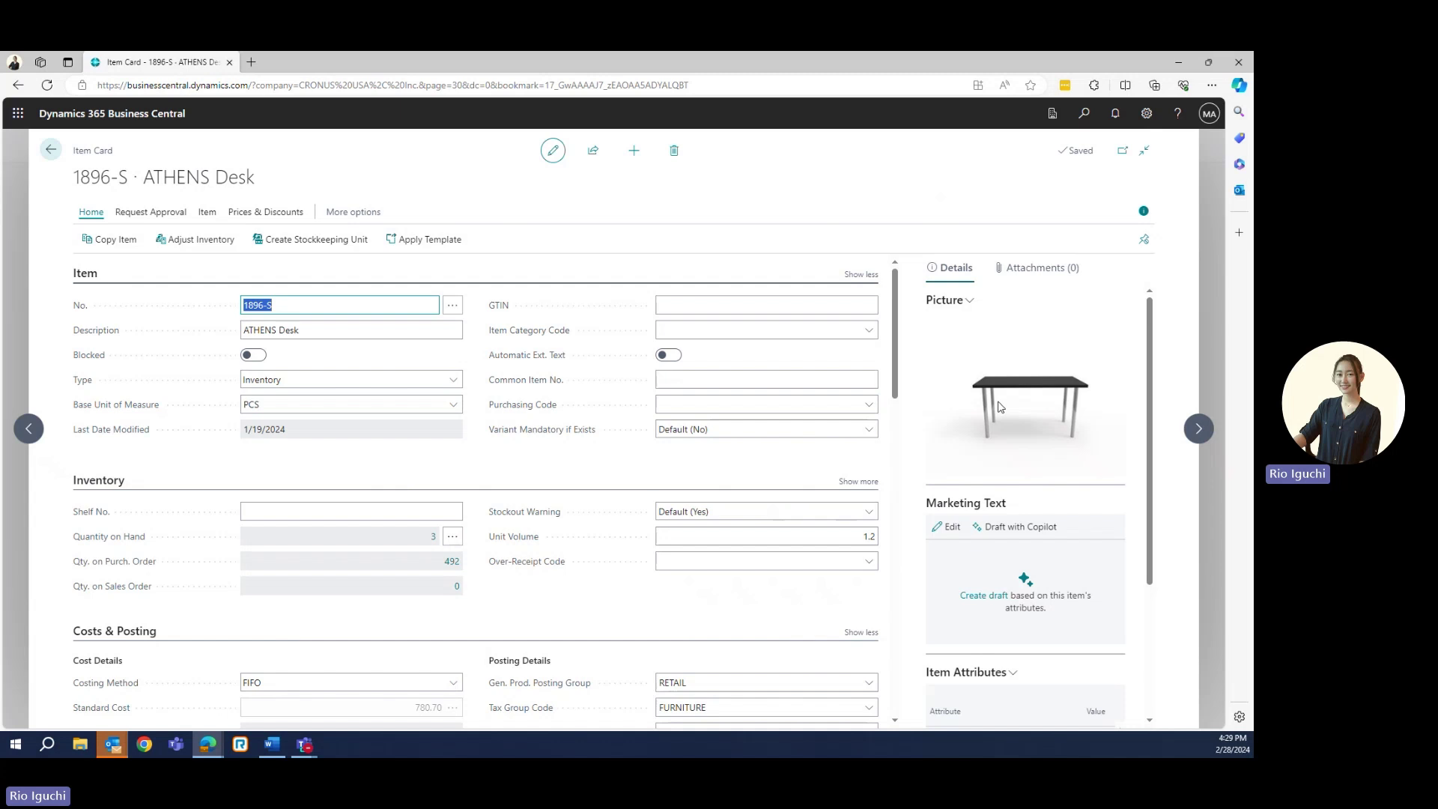
pyautogui.scroll(-1, 1061, 394)
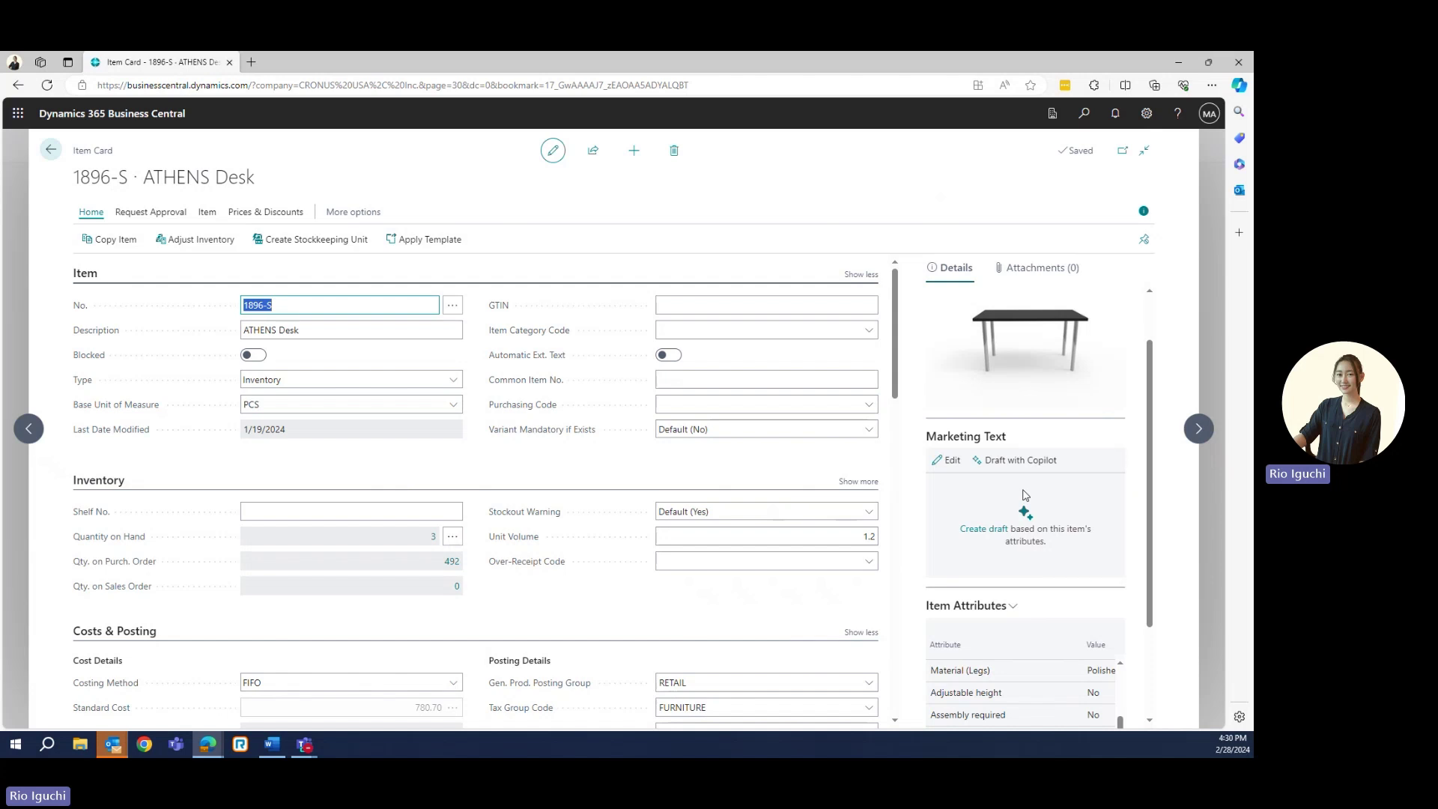
# - Draft ATHENS Desk marketing text with Copilot and review its tone, format and emphasis options
pyautogui.click(1009, 470)
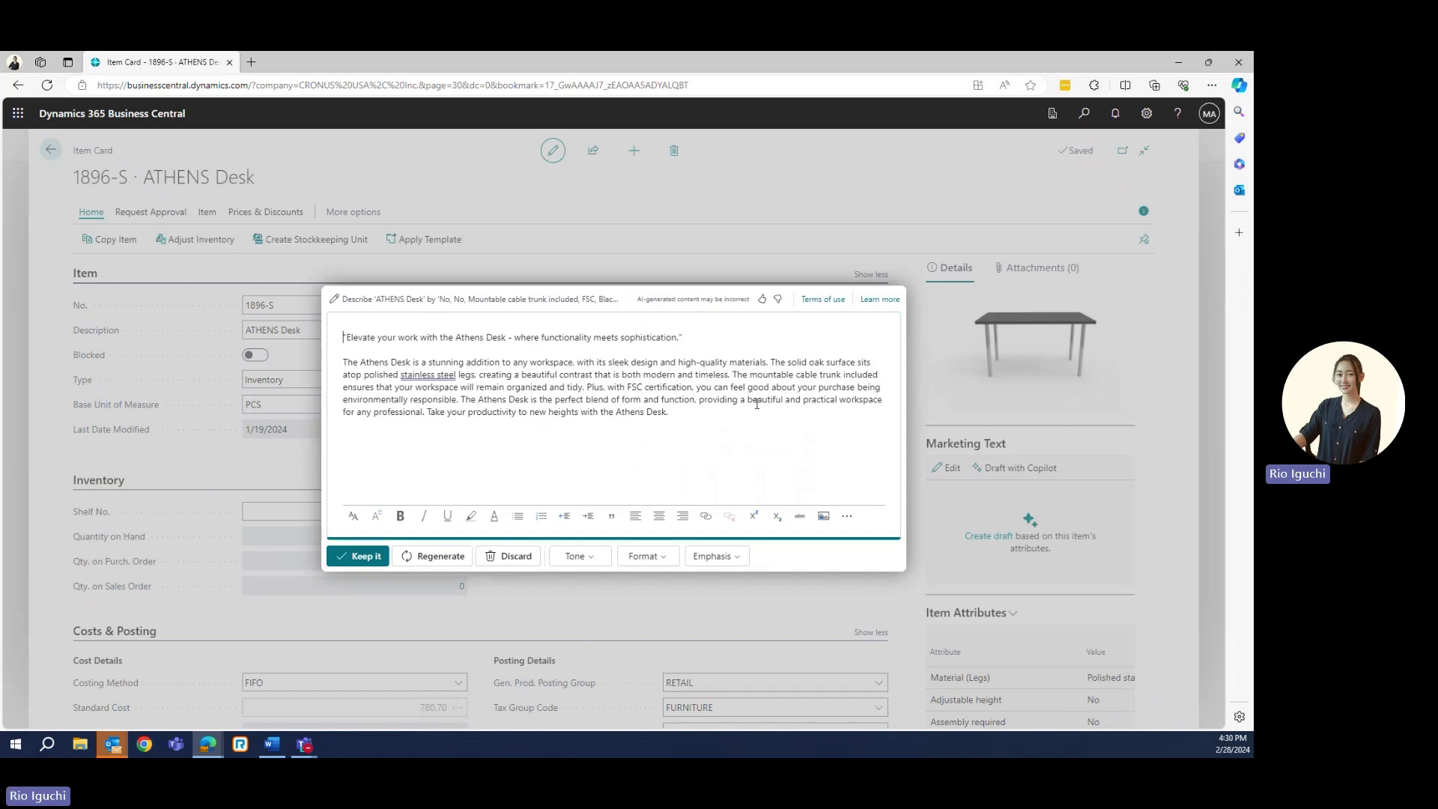
pyautogui.click(573, 557)
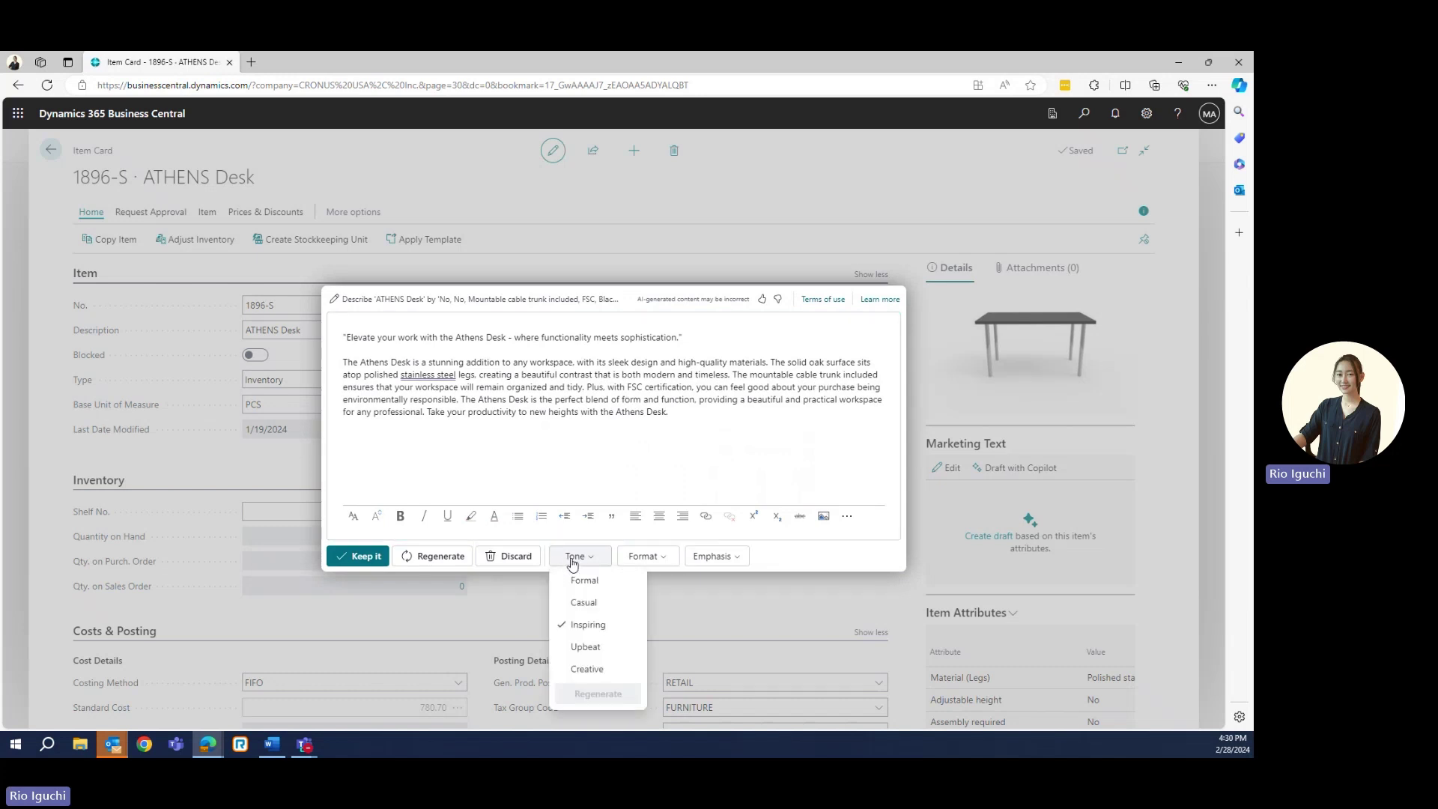
pyautogui.click(643, 555)
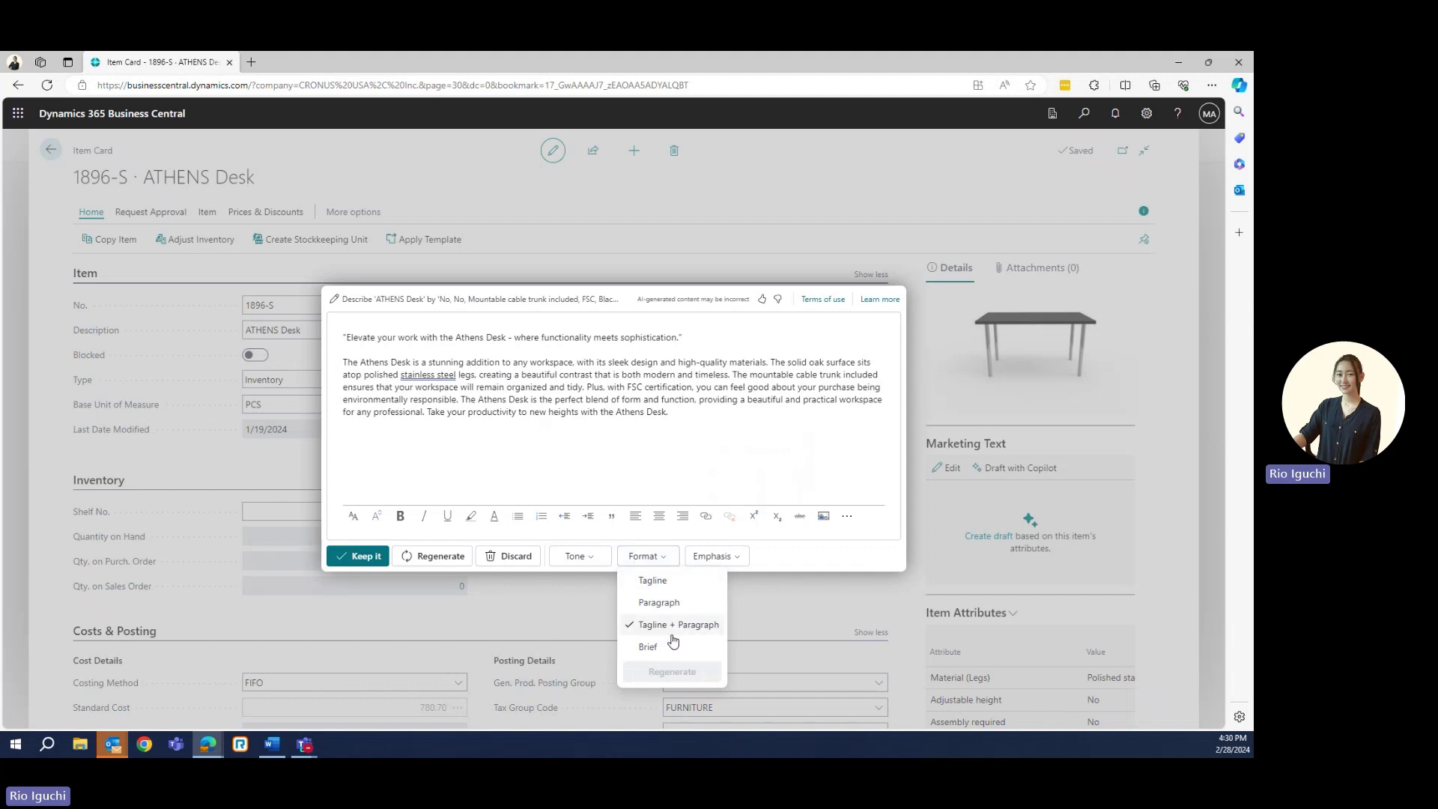
pyautogui.click(718, 555)
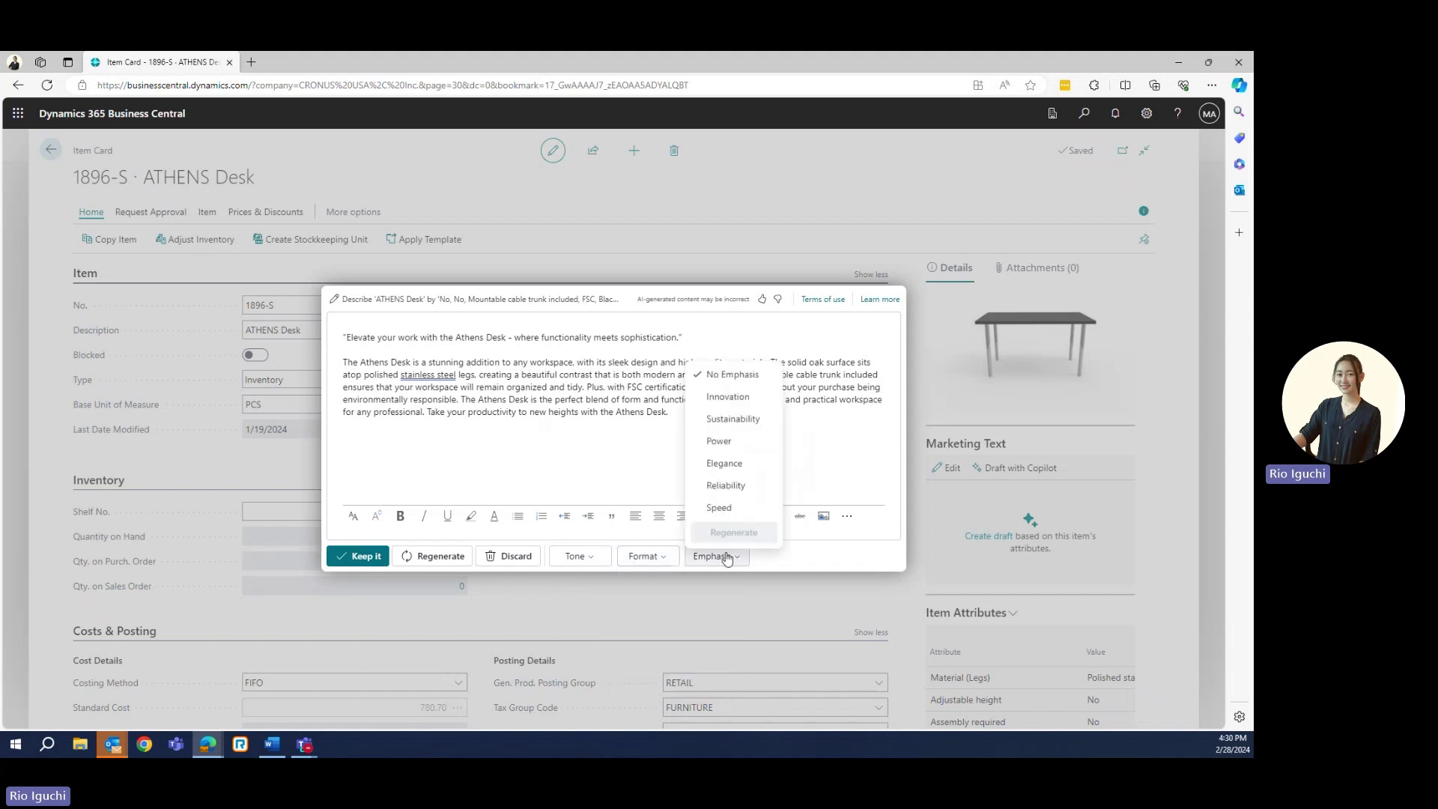
pyautogui.click(748, 372)
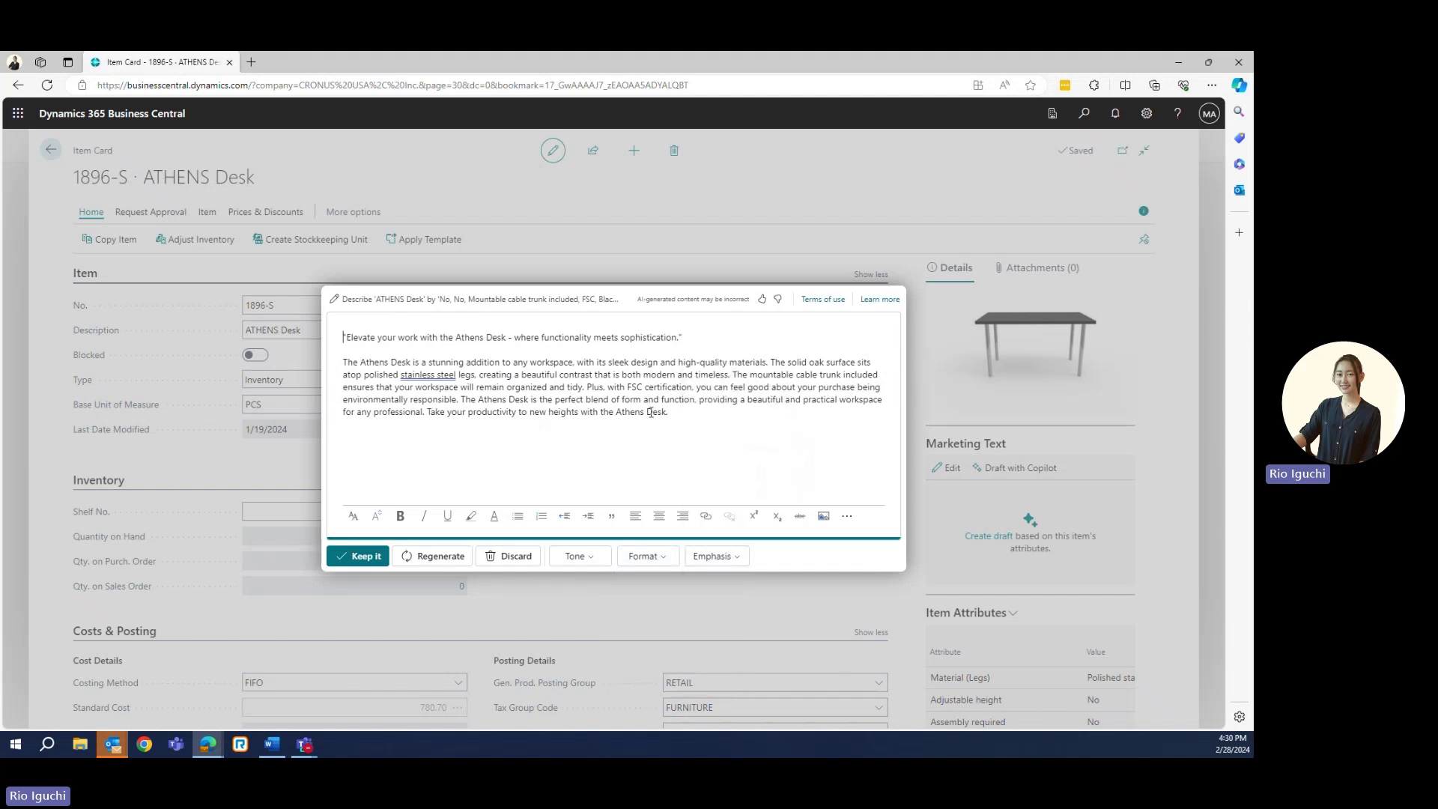
# - Regenerate the draft in Creative tone, then again with Innovation emphasis
pyautogui.click(591, 563)
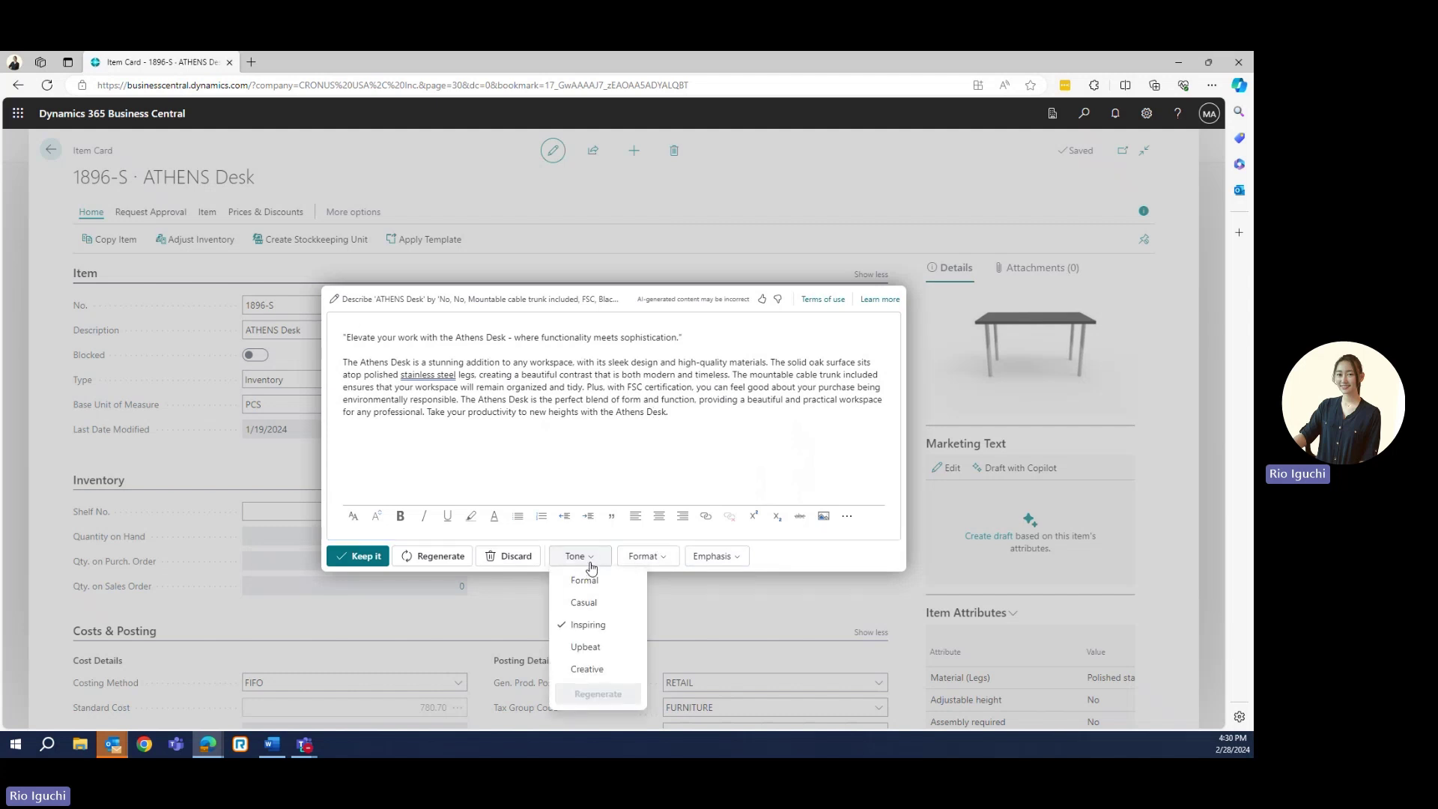
pyautogui.click(590, 669)
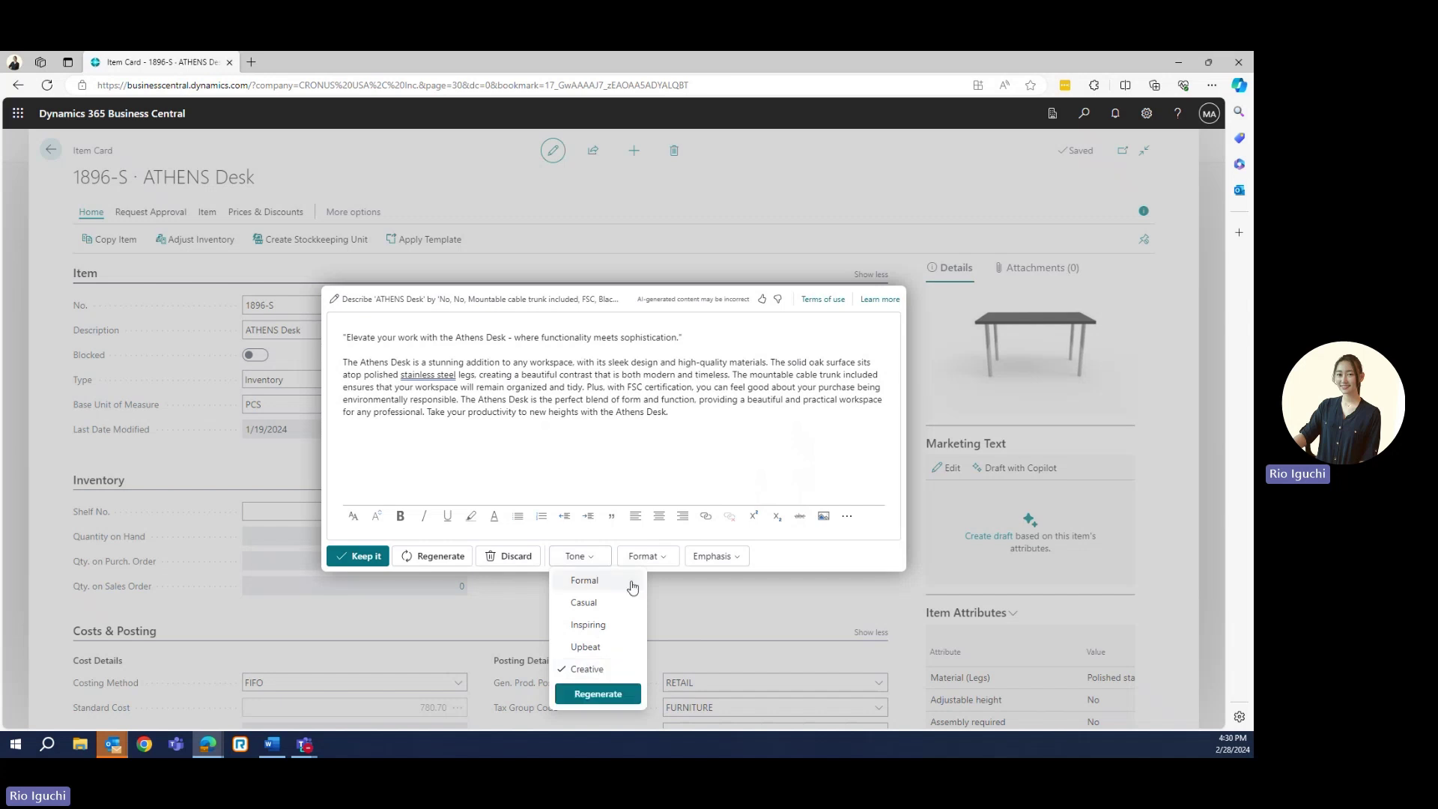
pyautogui.click(598, 693)
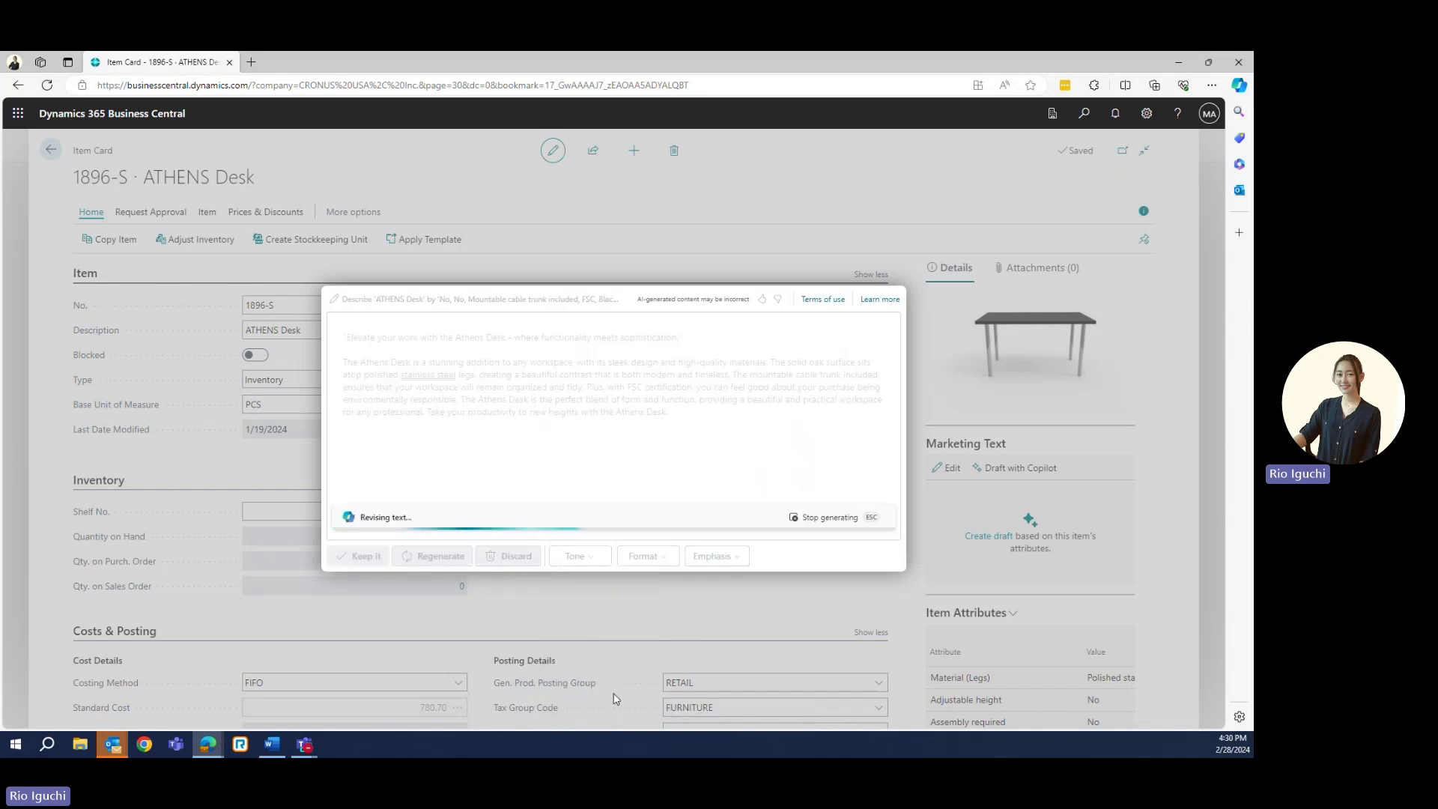
pyautogui.click(738, 558)
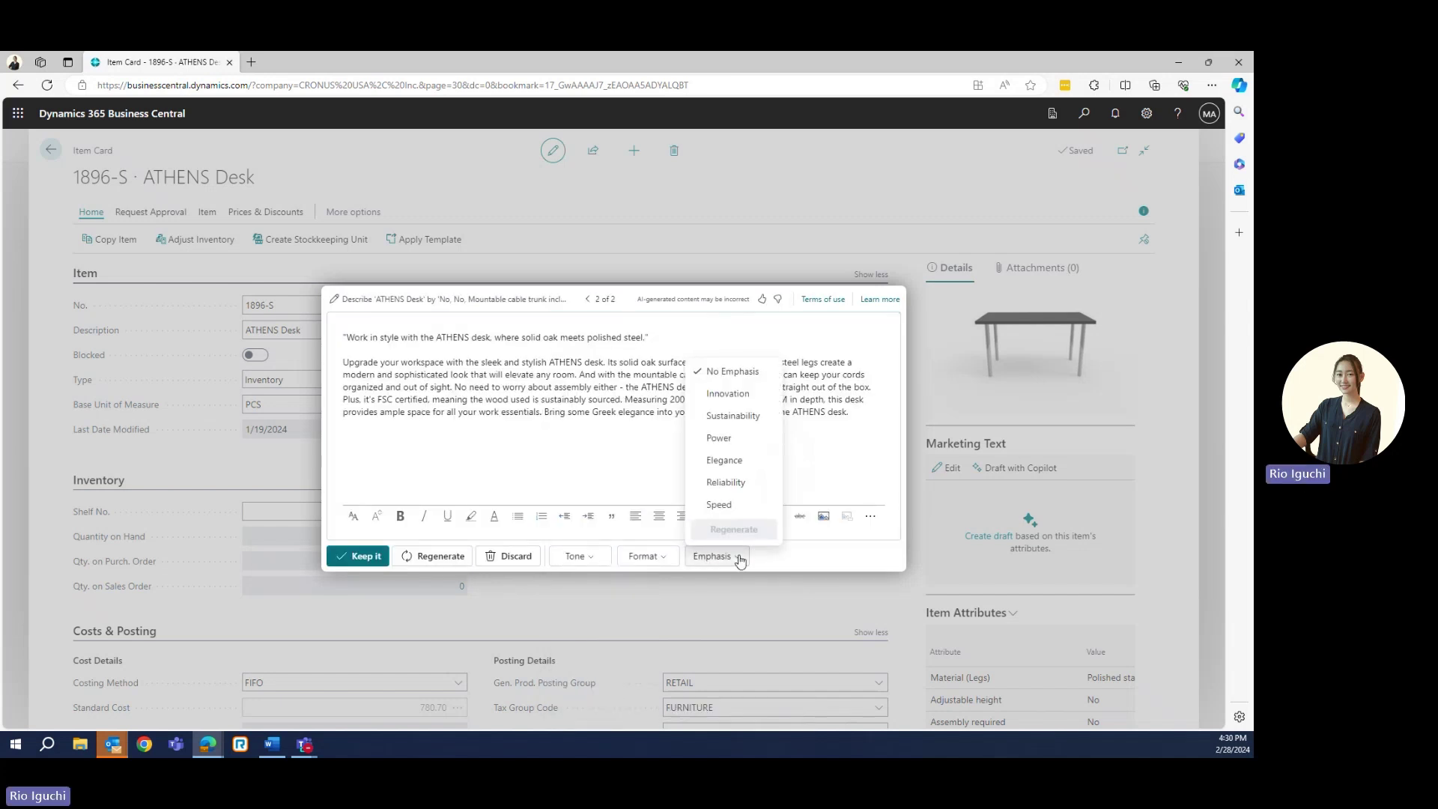
pyautogui.click(726, 393)
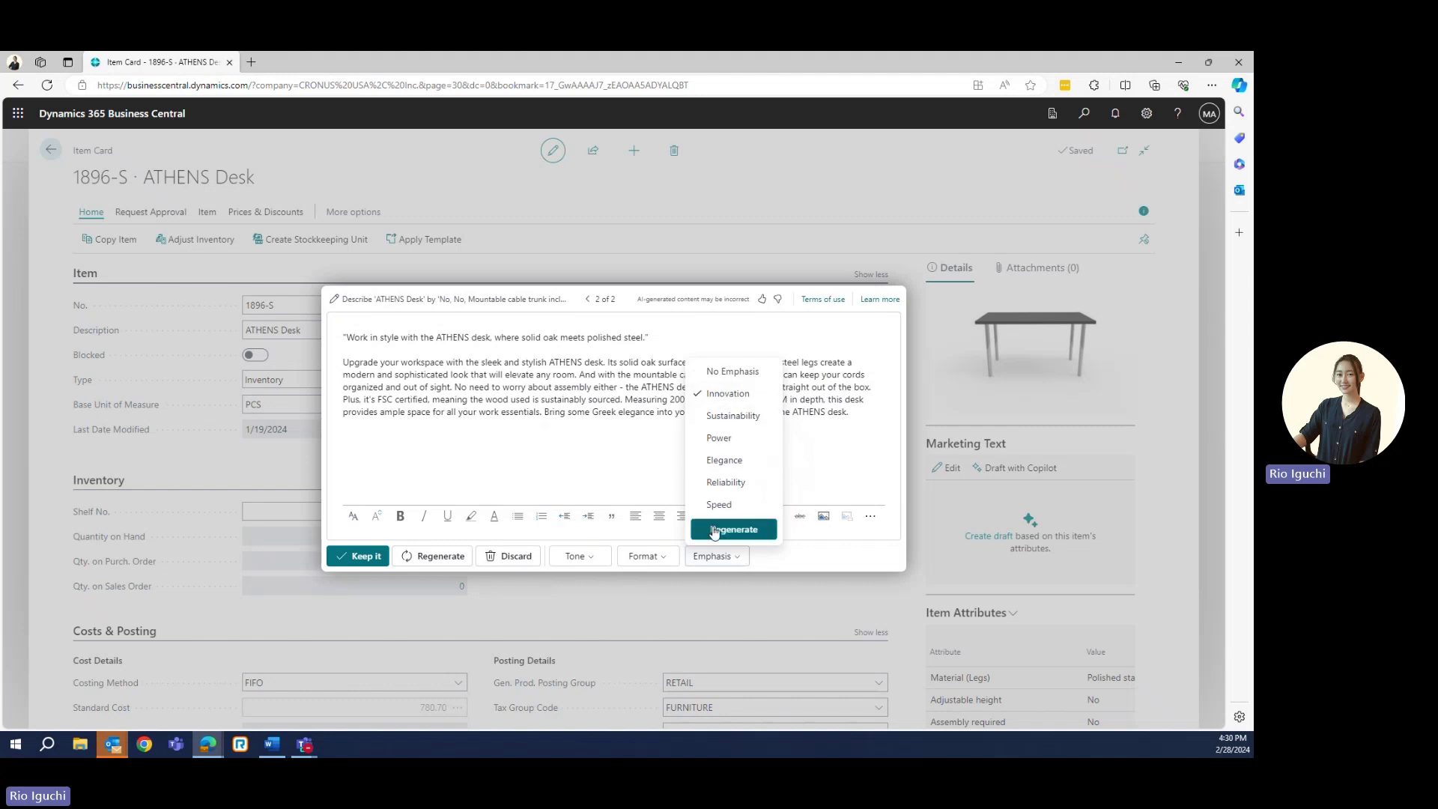
pyautogui.click(734, 528)
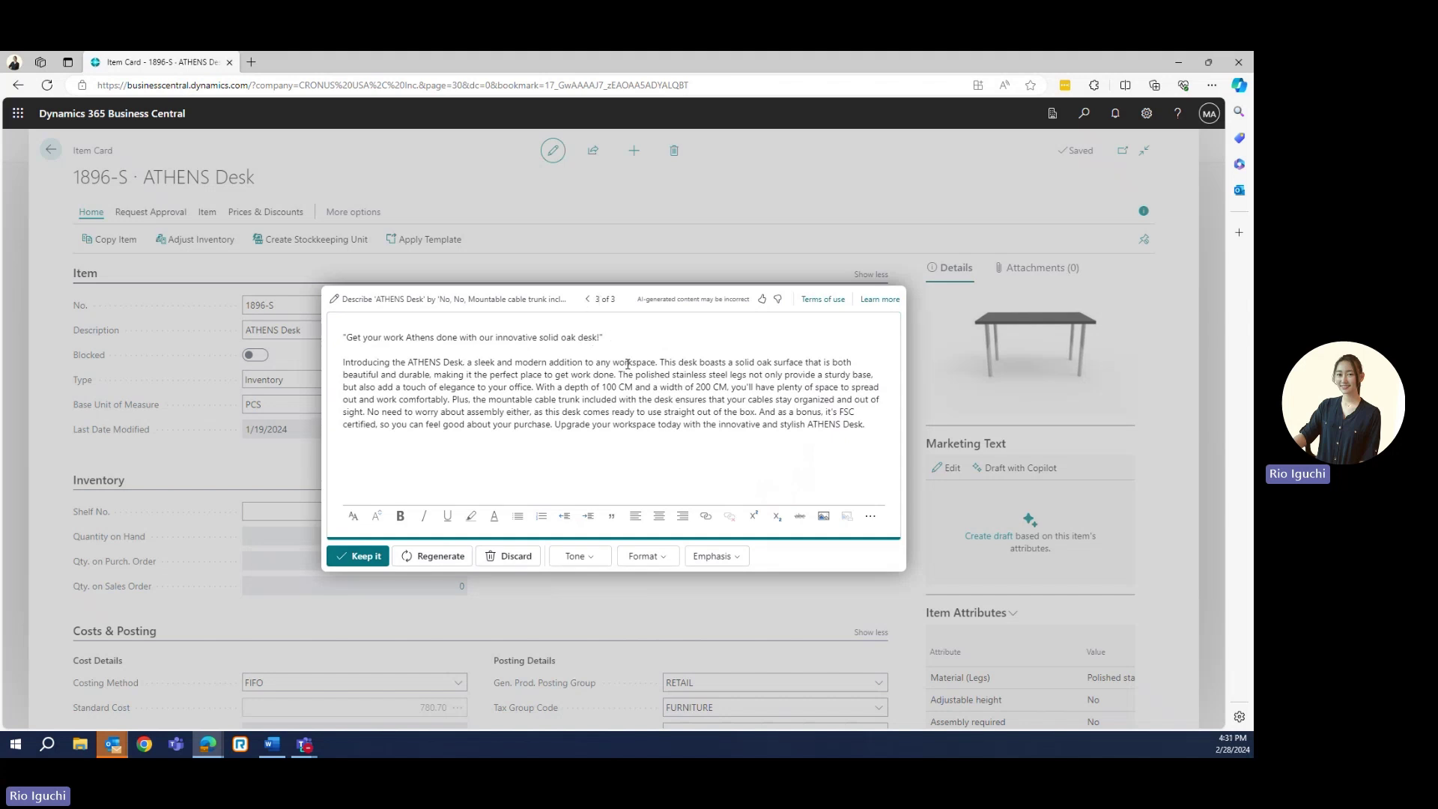
# - Delete the opening 'Introducing the ATHENS Desk' sentence and append 'Amazing!' to the paragraph
pyautogui.moveTo(659, 361); pyautogui.dragTo(345, 363)
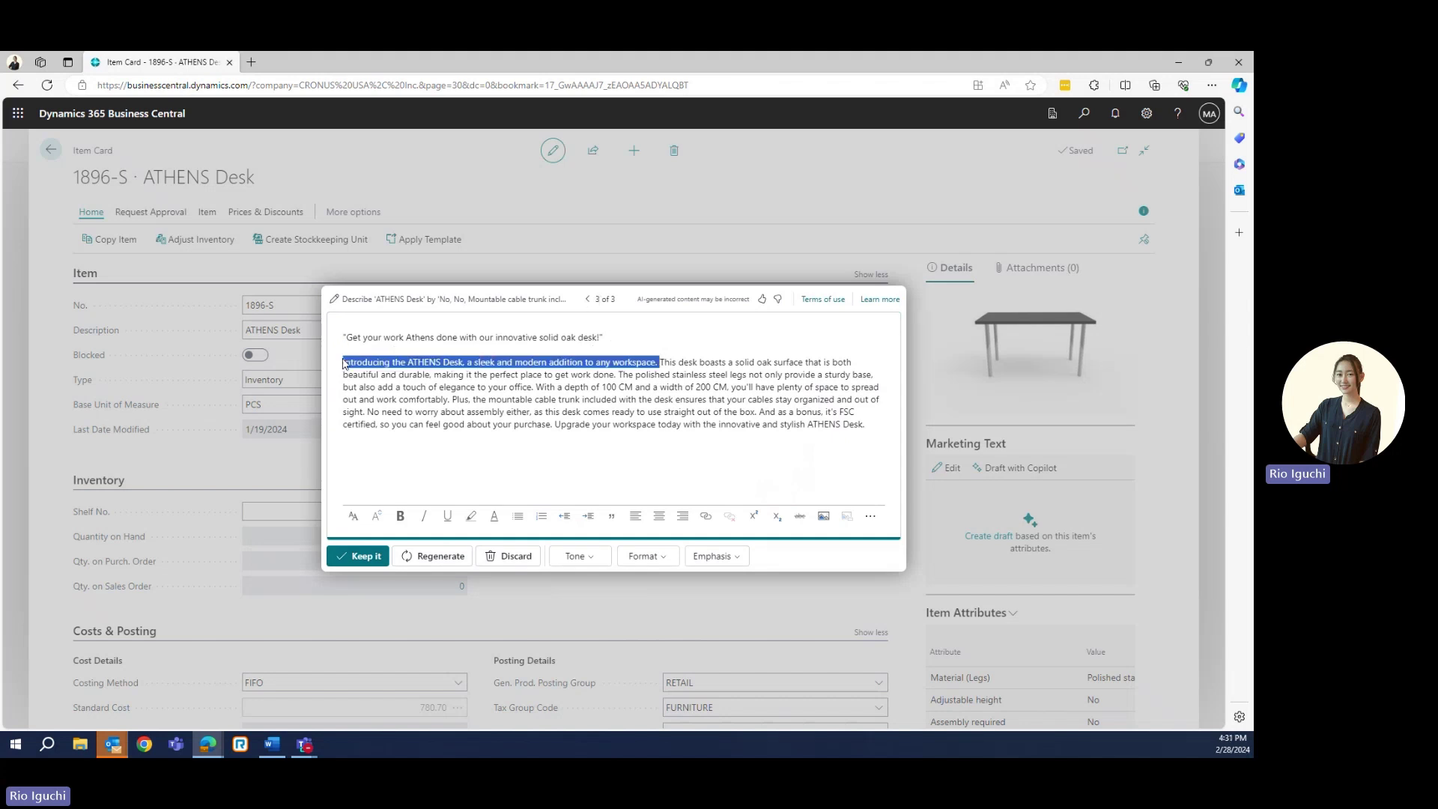
pyautogui.press('Delete')
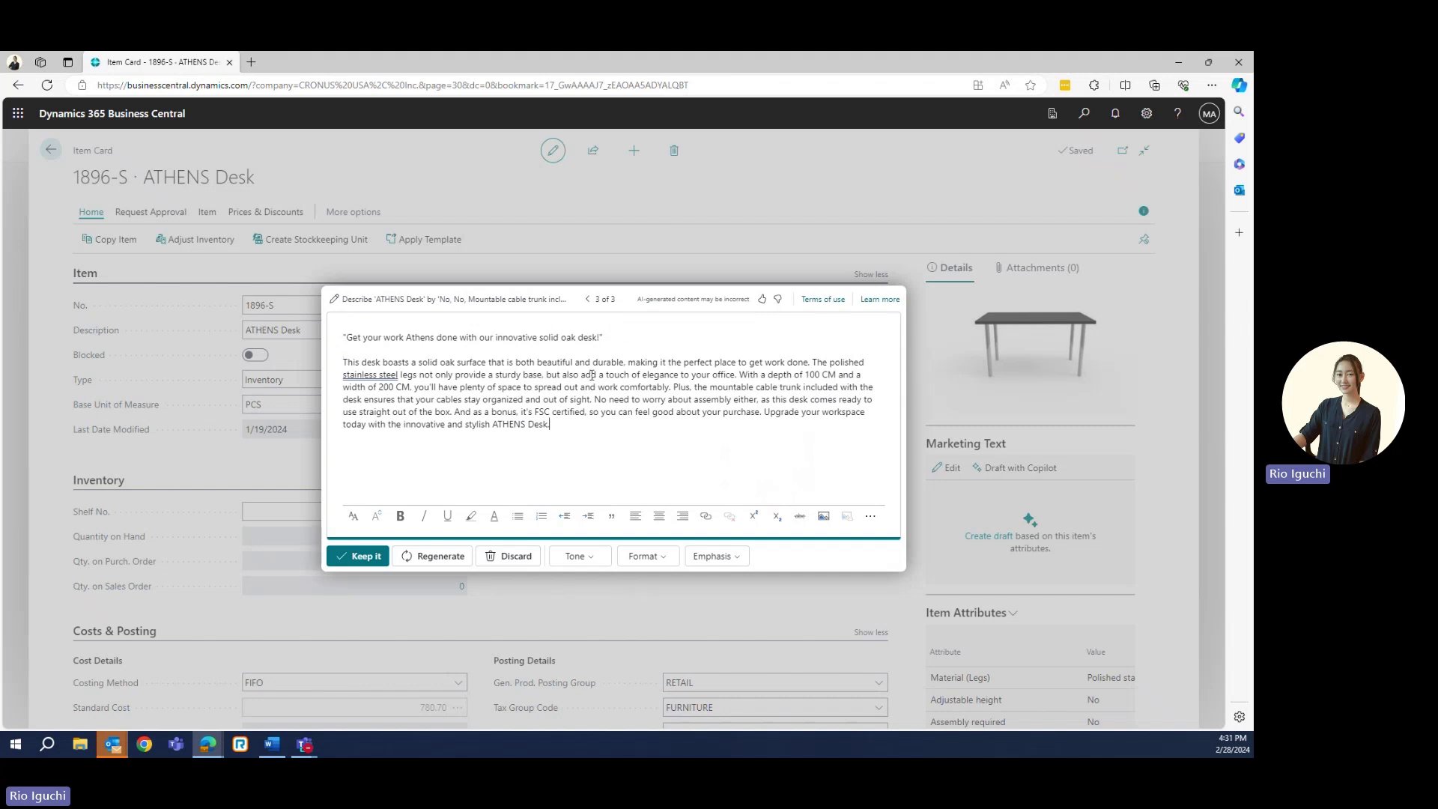
pyautogui.click(570, 427)
pyautogui.write('Amazing!')
# - Keep the edited Copilot draft as the ATHENS Desk item's marketing text
pyautogui.click(362, 556)
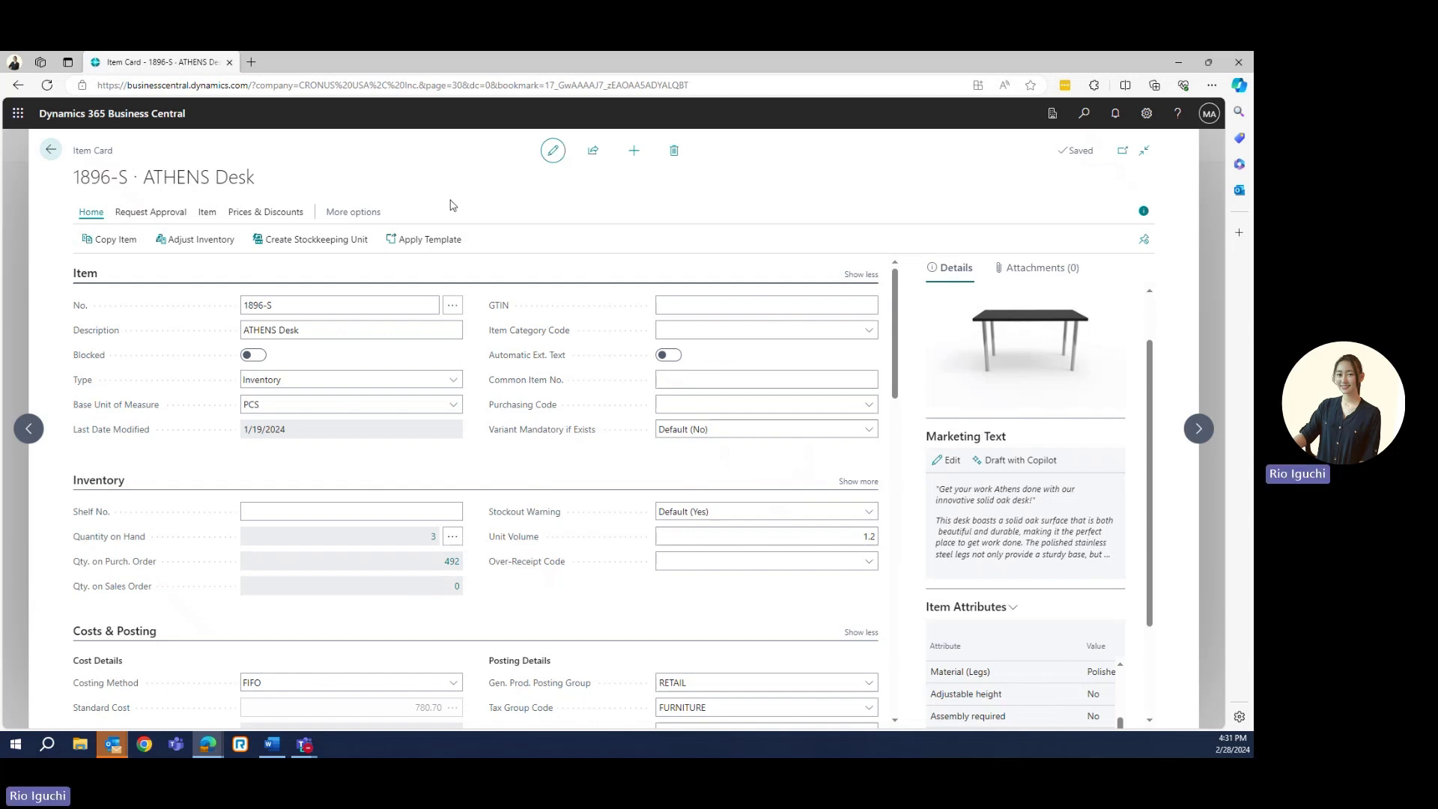
# - Go back through the Items list to the CRONUS USA, Inc. Role Centre
pyautogui.click(53, 150)
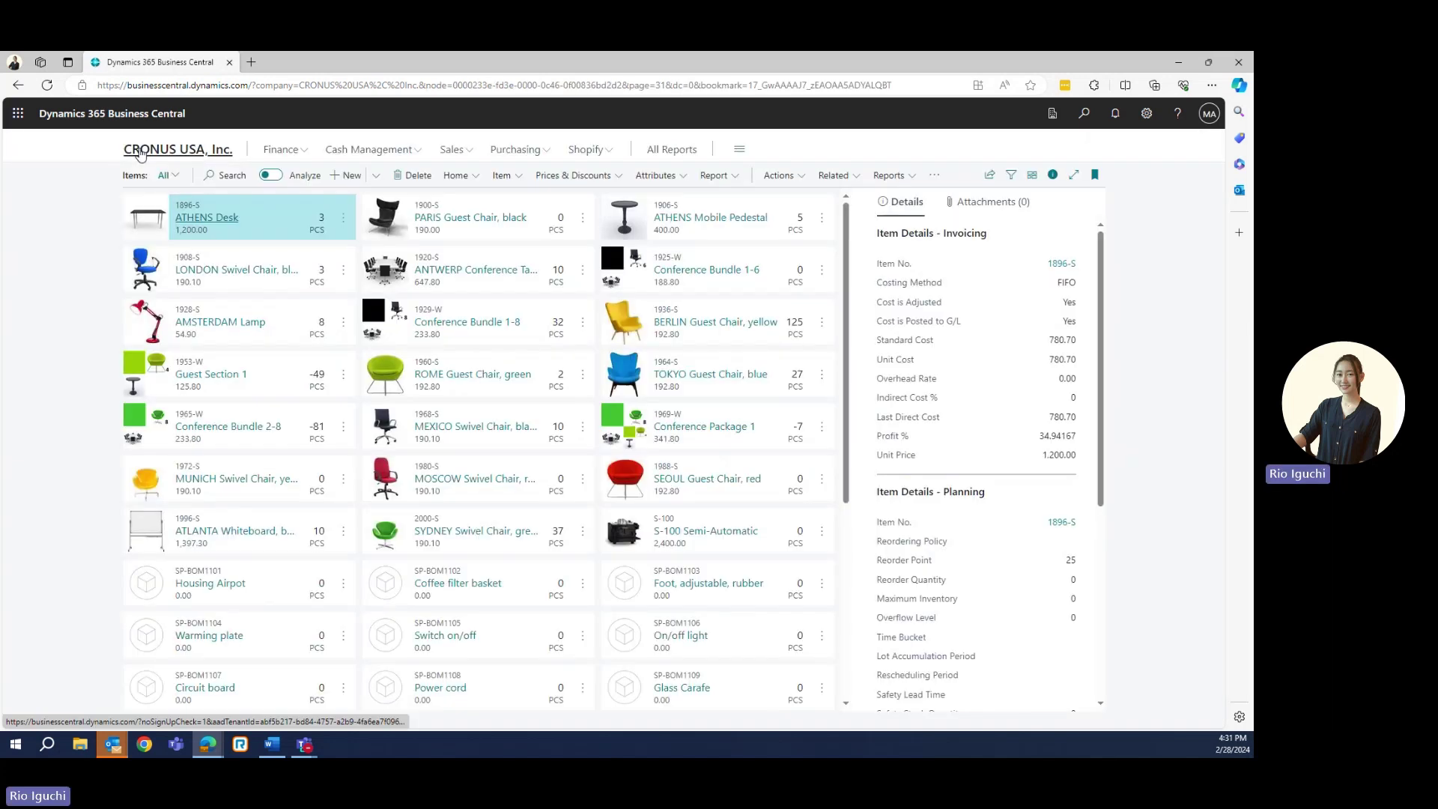
pyautogui.click(177, 149)
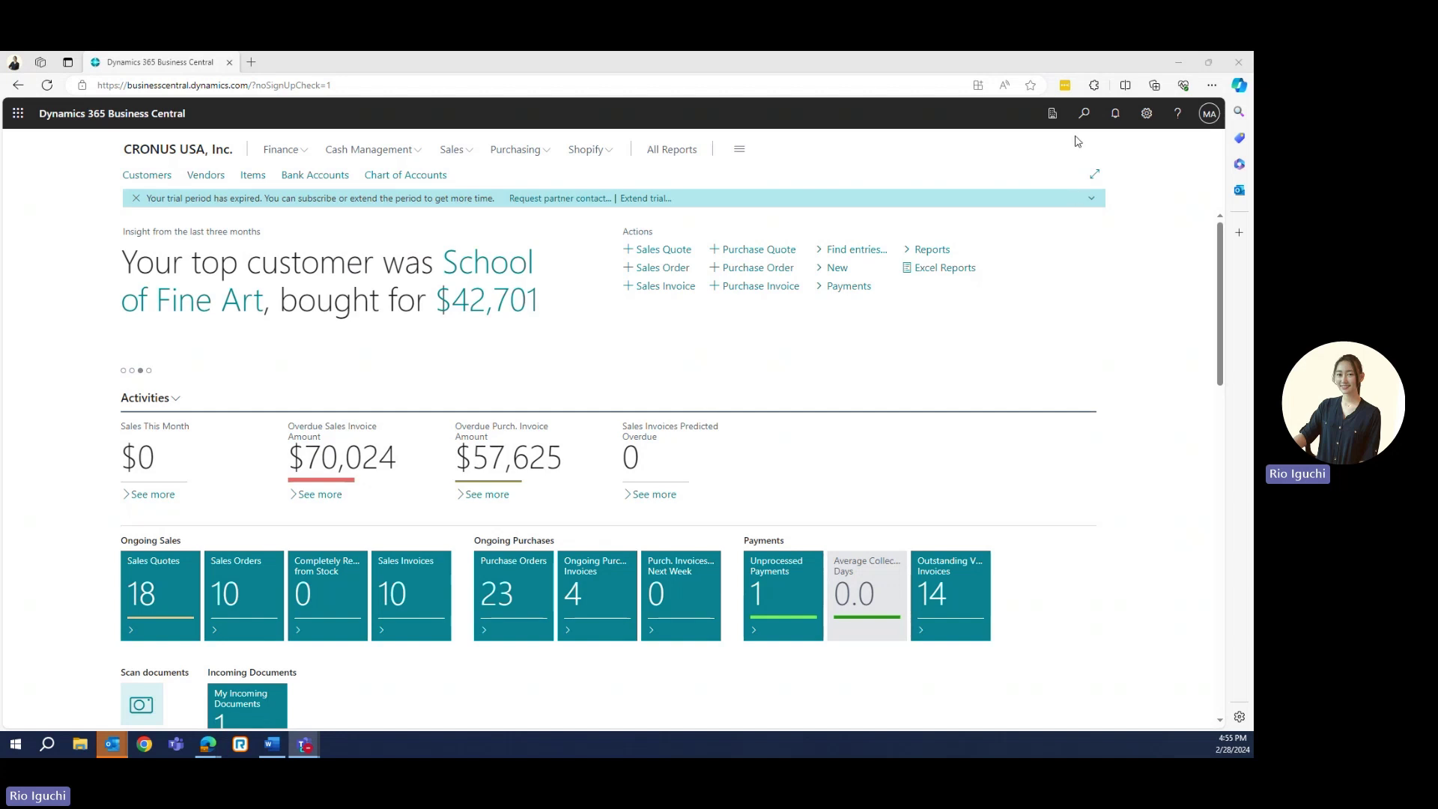
# - Search for Bank Account Reconciliations and open the SAVINGS reconciliation, statement 1
pyautogui.click(1084, 114)
pyautogui.write('bank')
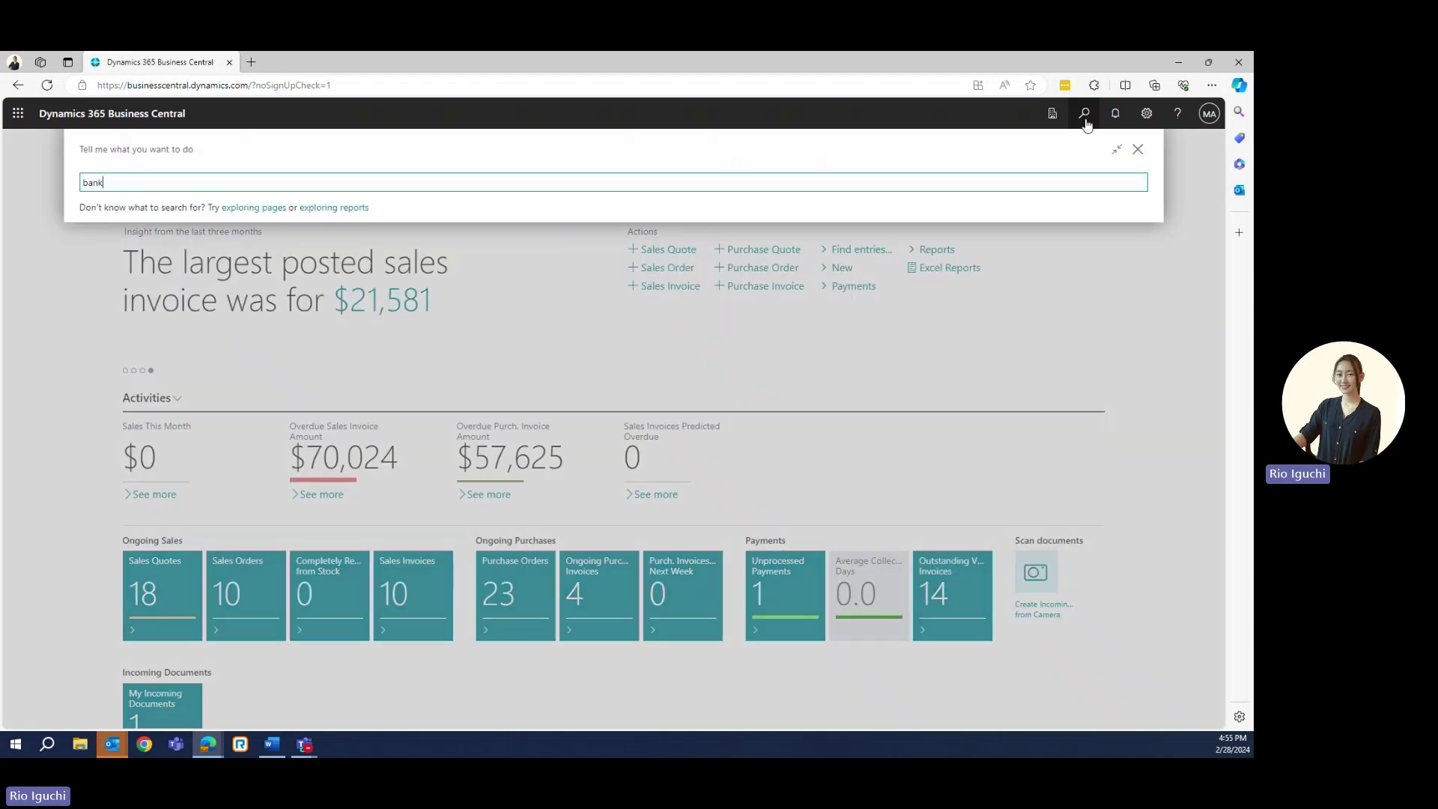
pyautogui.write(' accou')
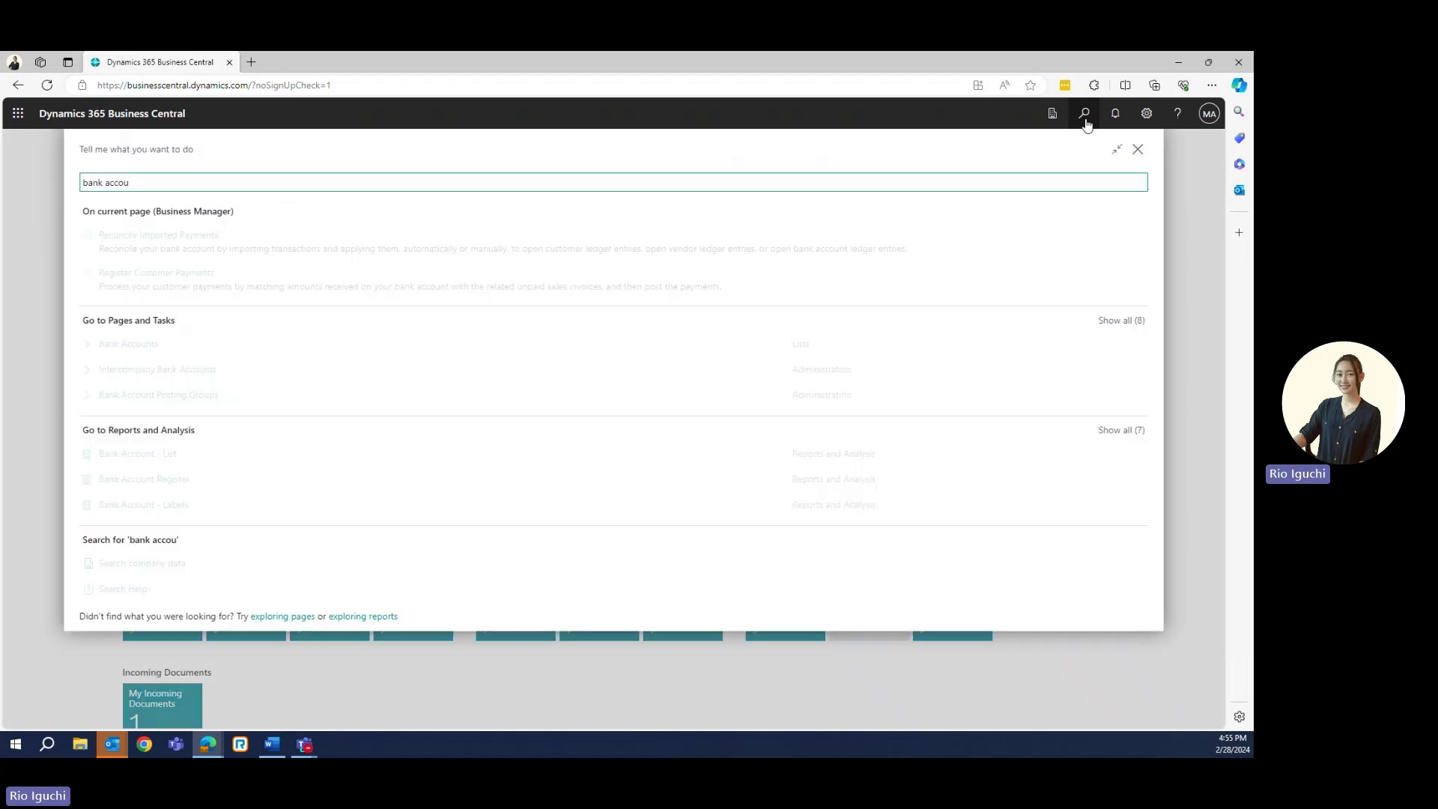
pyautogui.write('tn rec')
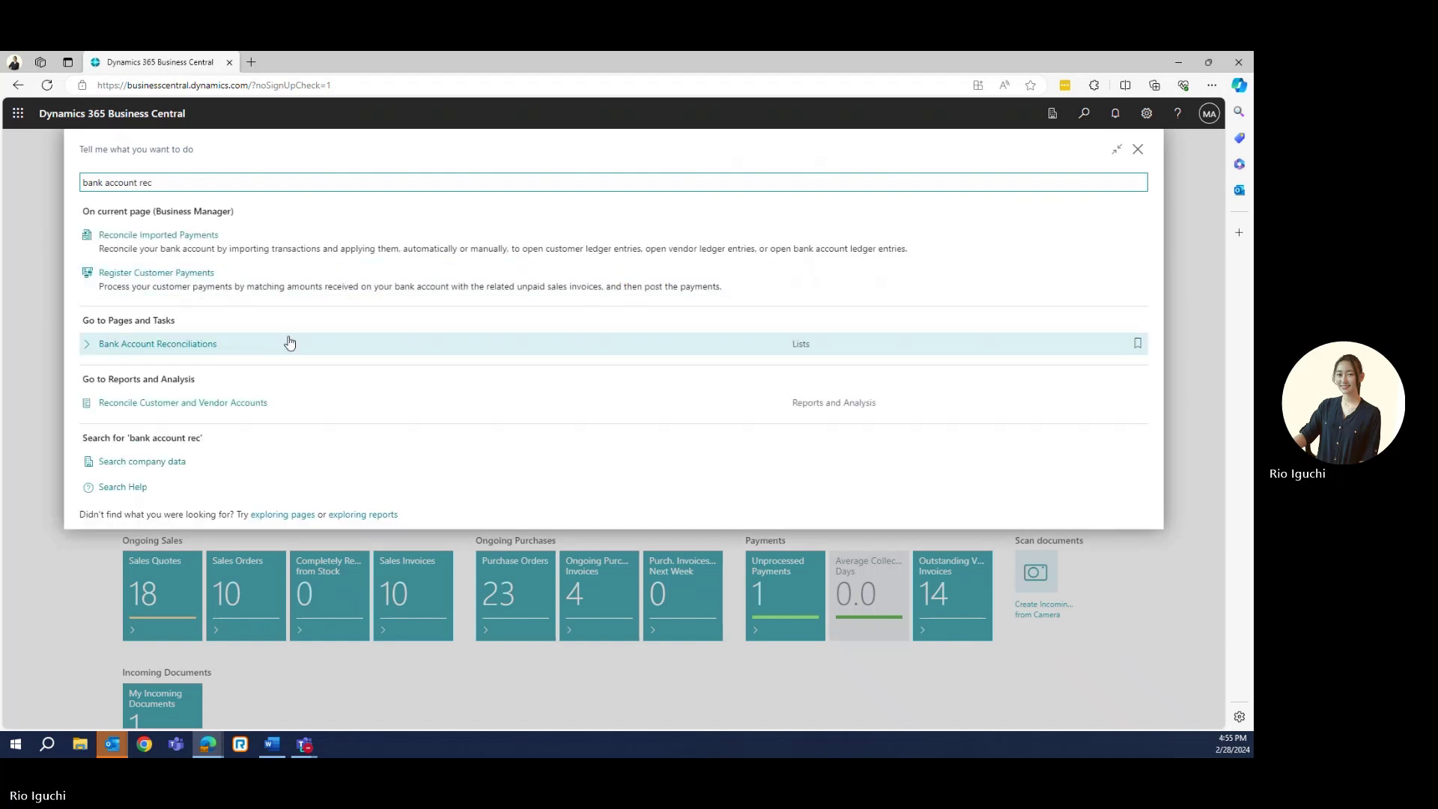
pyautogui.click(204, 343)
pyautogui.click(361, 297)
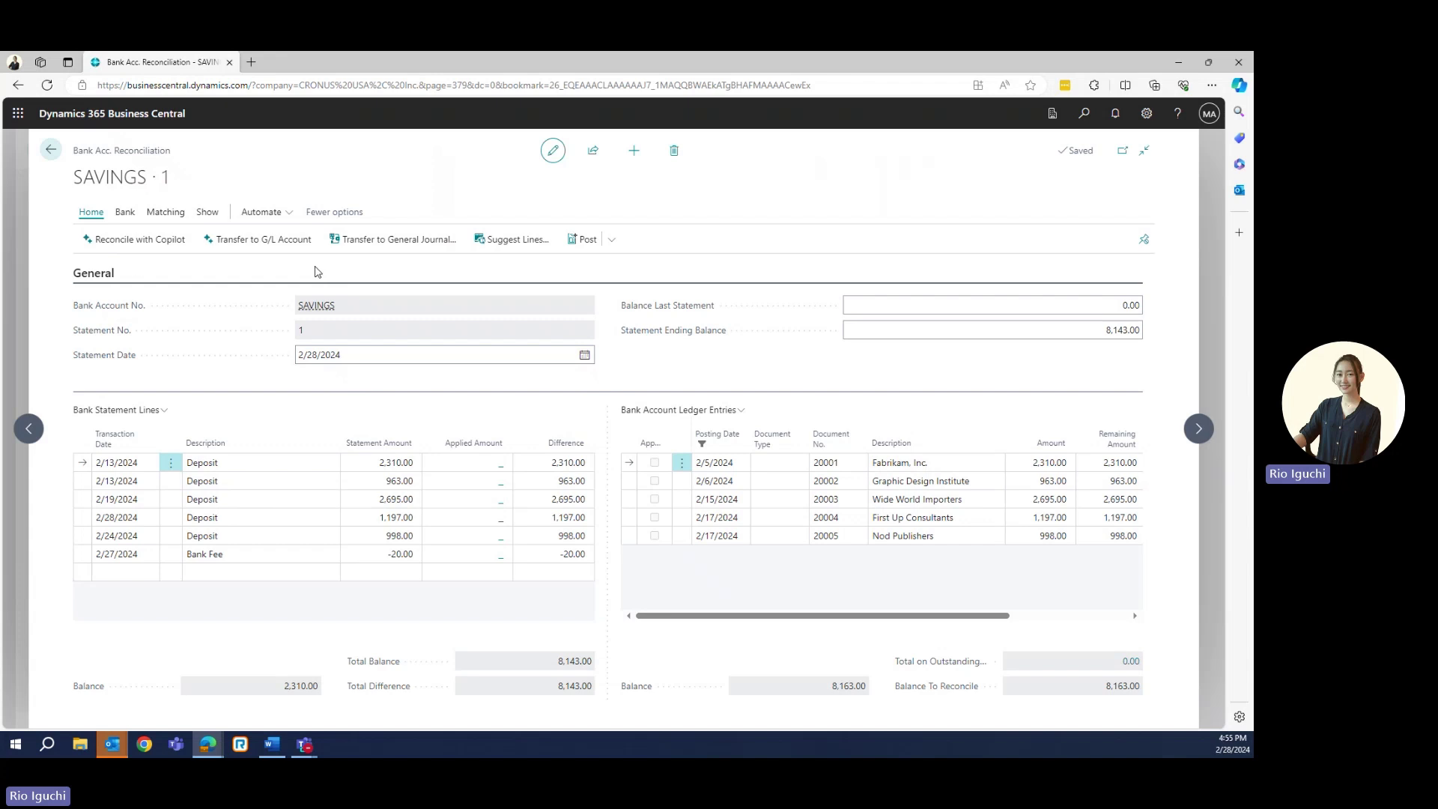
# - Accept Copilot's proposed matches for the five SAVINGS deposits, leaving the -20.00 Bank Fee unmatched
pyautogui.click(125, 247)
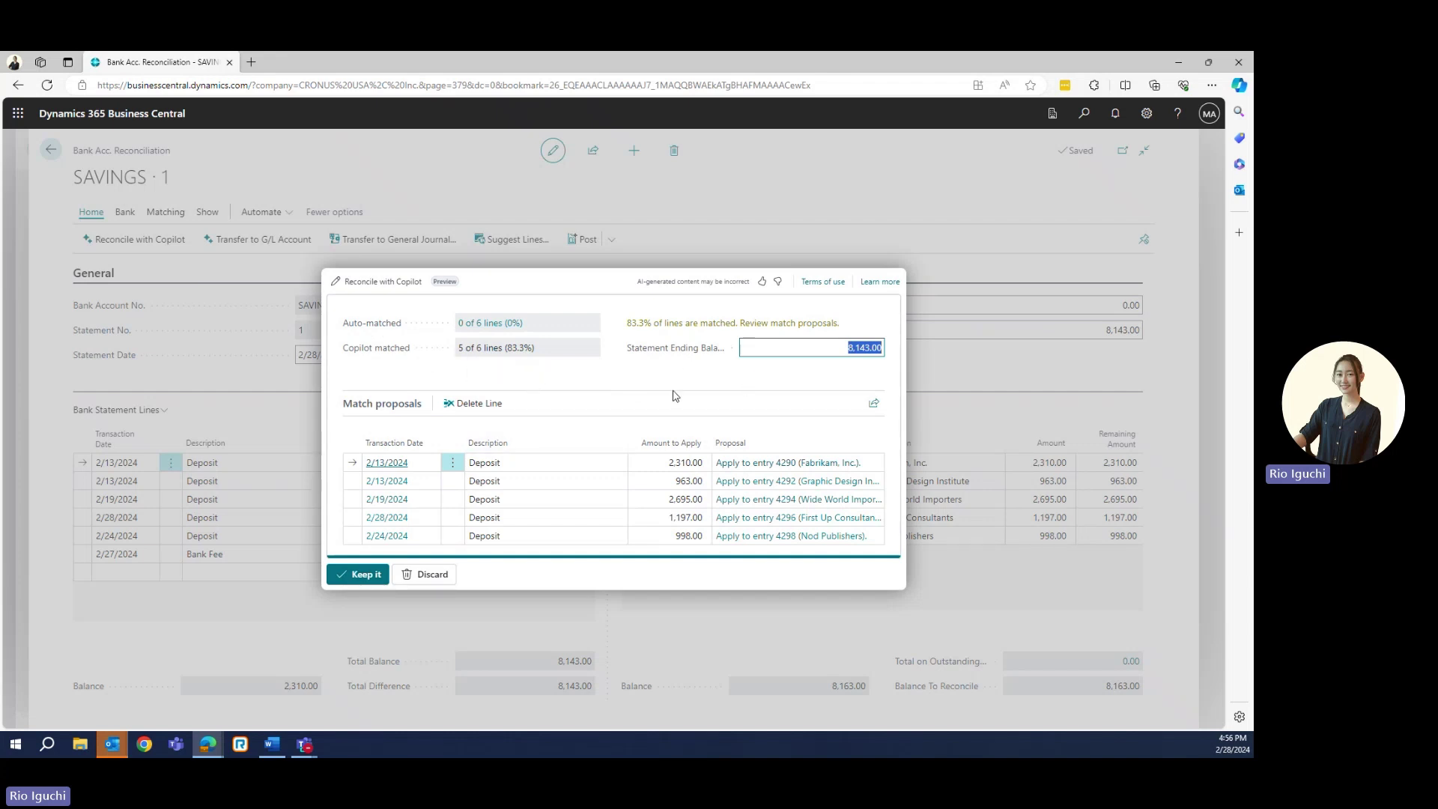
pyautogui.click(363, 573)
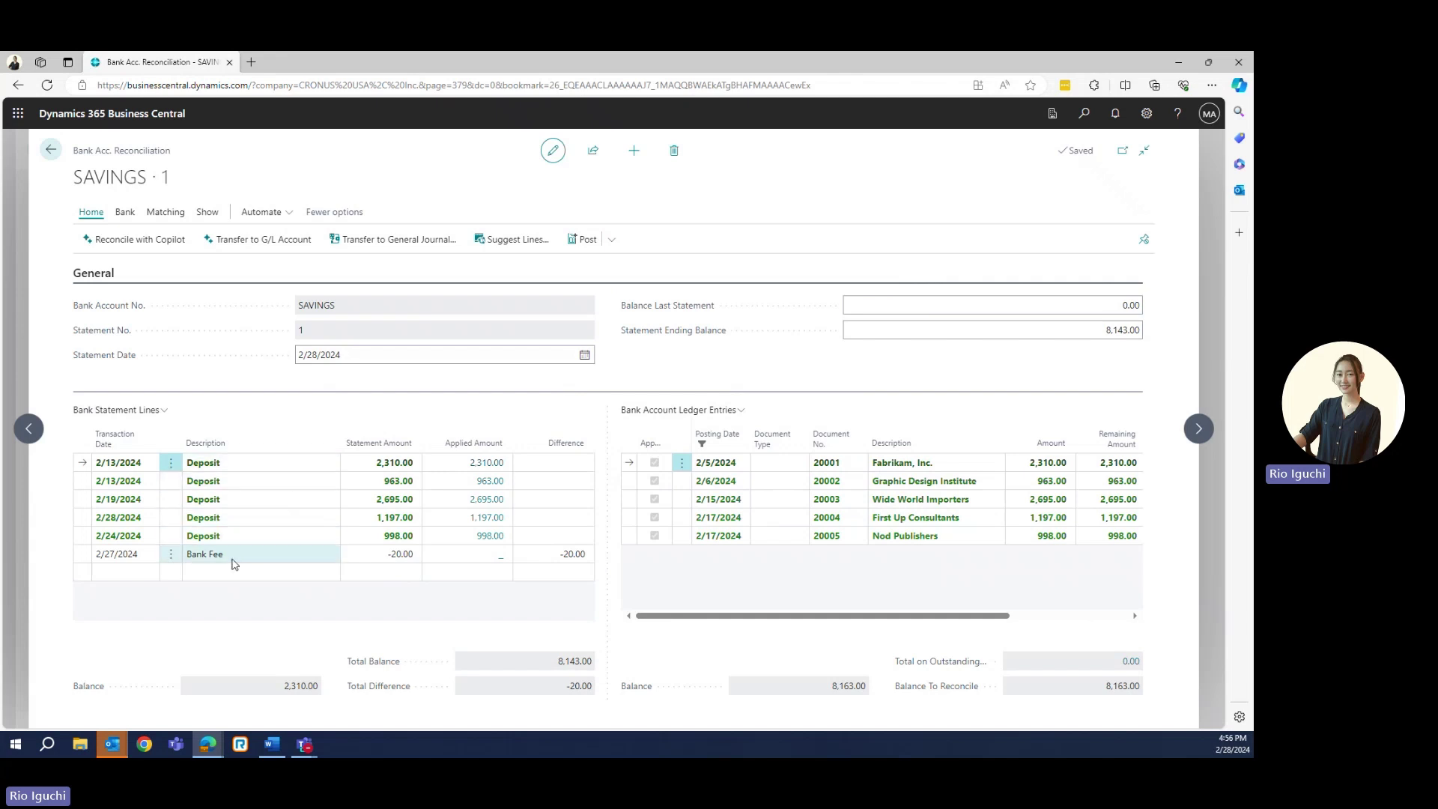
# - Select the -20.00 Bank Fee line and request a Copilot G/L account transfer proposal
pyautogui.click(171, 553)
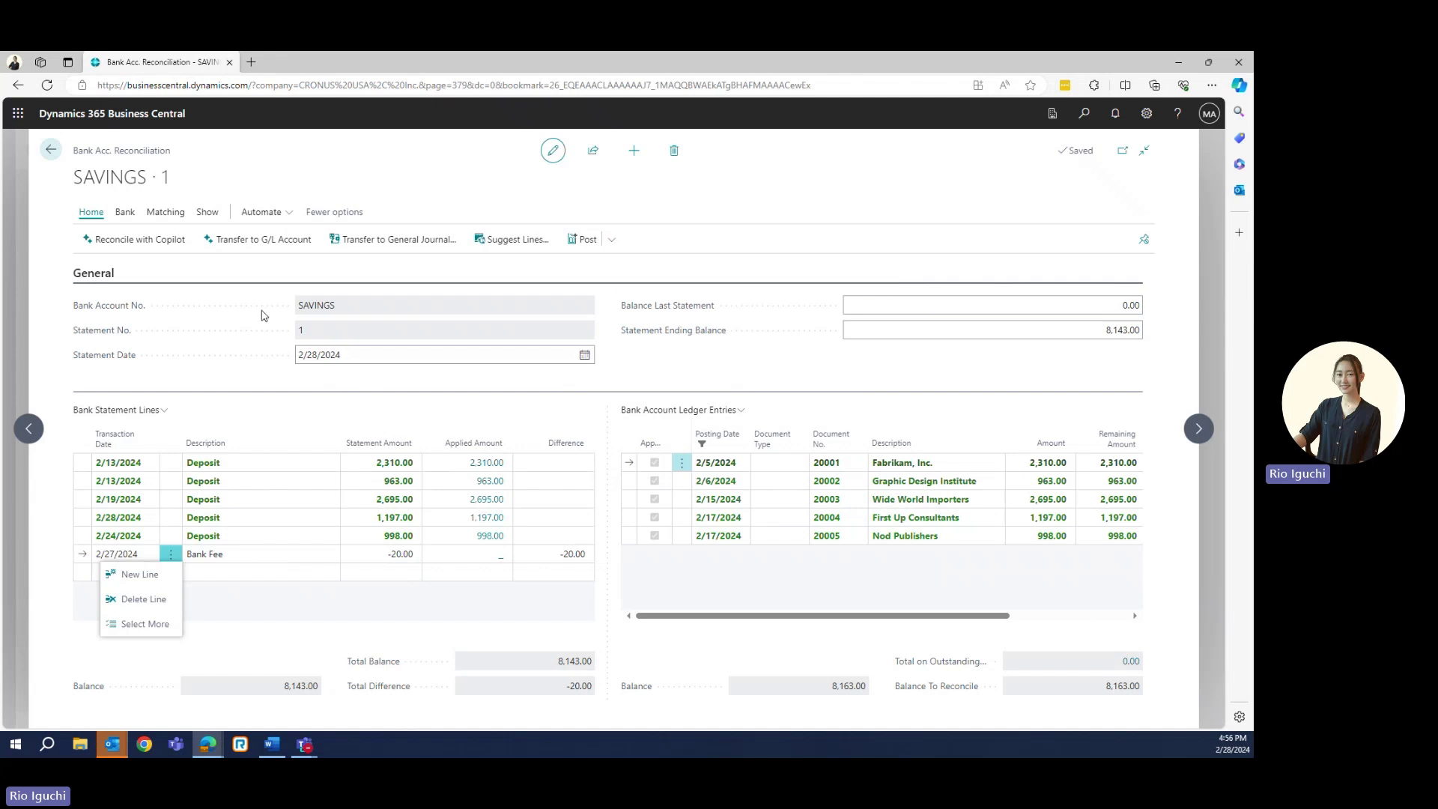
pyautogui.click(248, 262)
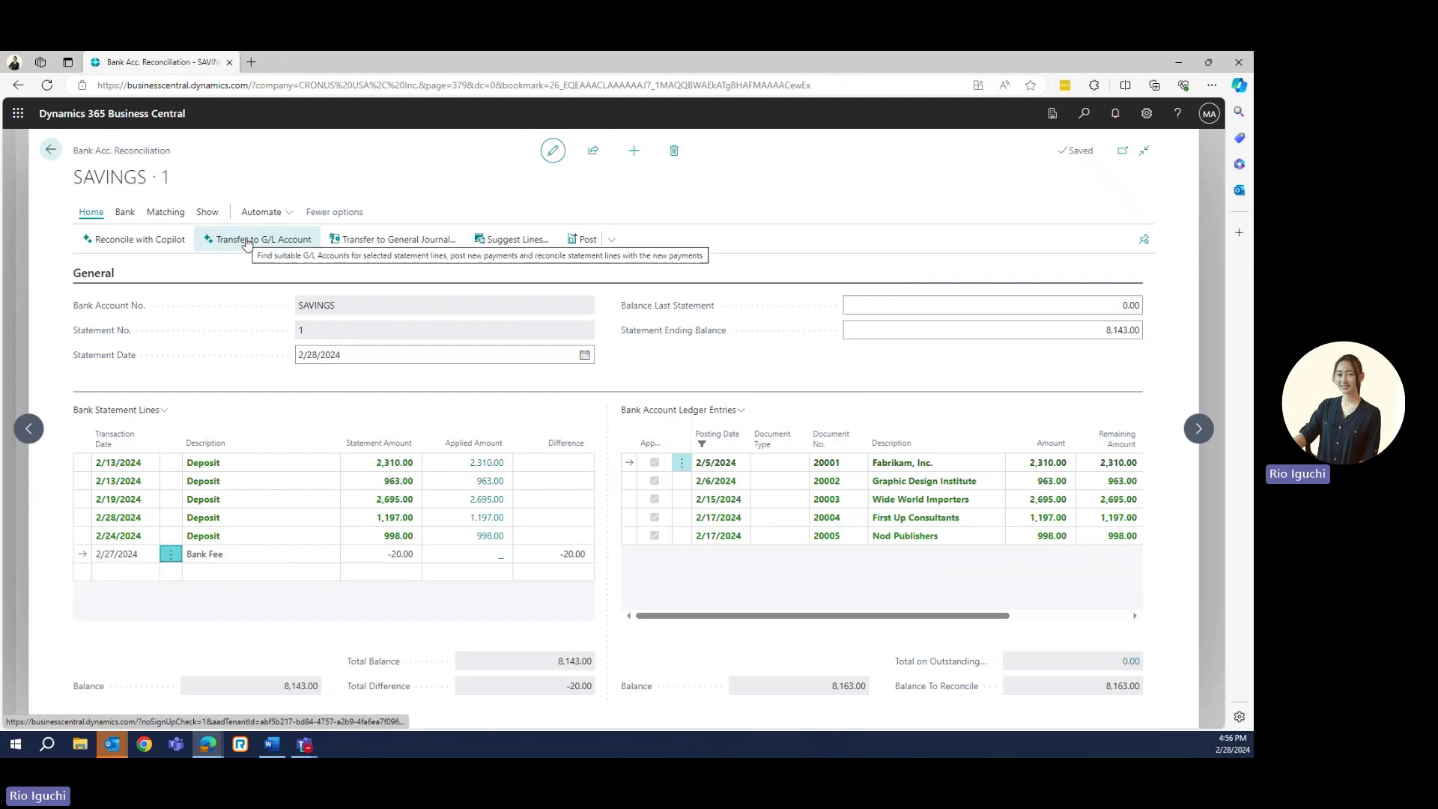
pyautogui.click(247, 243)
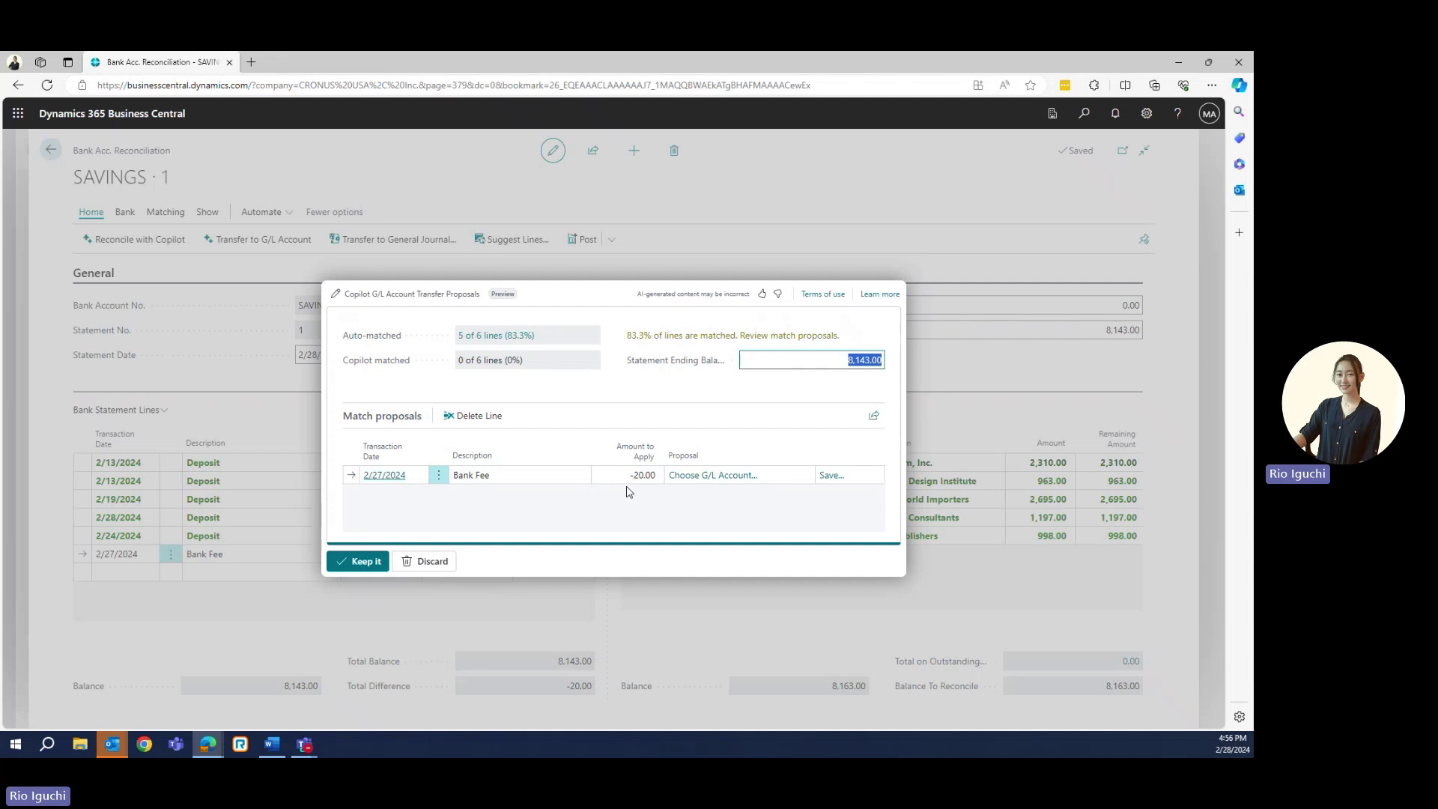
# - Assign the Bank Fee line to G/L account 67100 Banking fees and save it as a text-to-account mapping
pyautogui.click(688, 473)
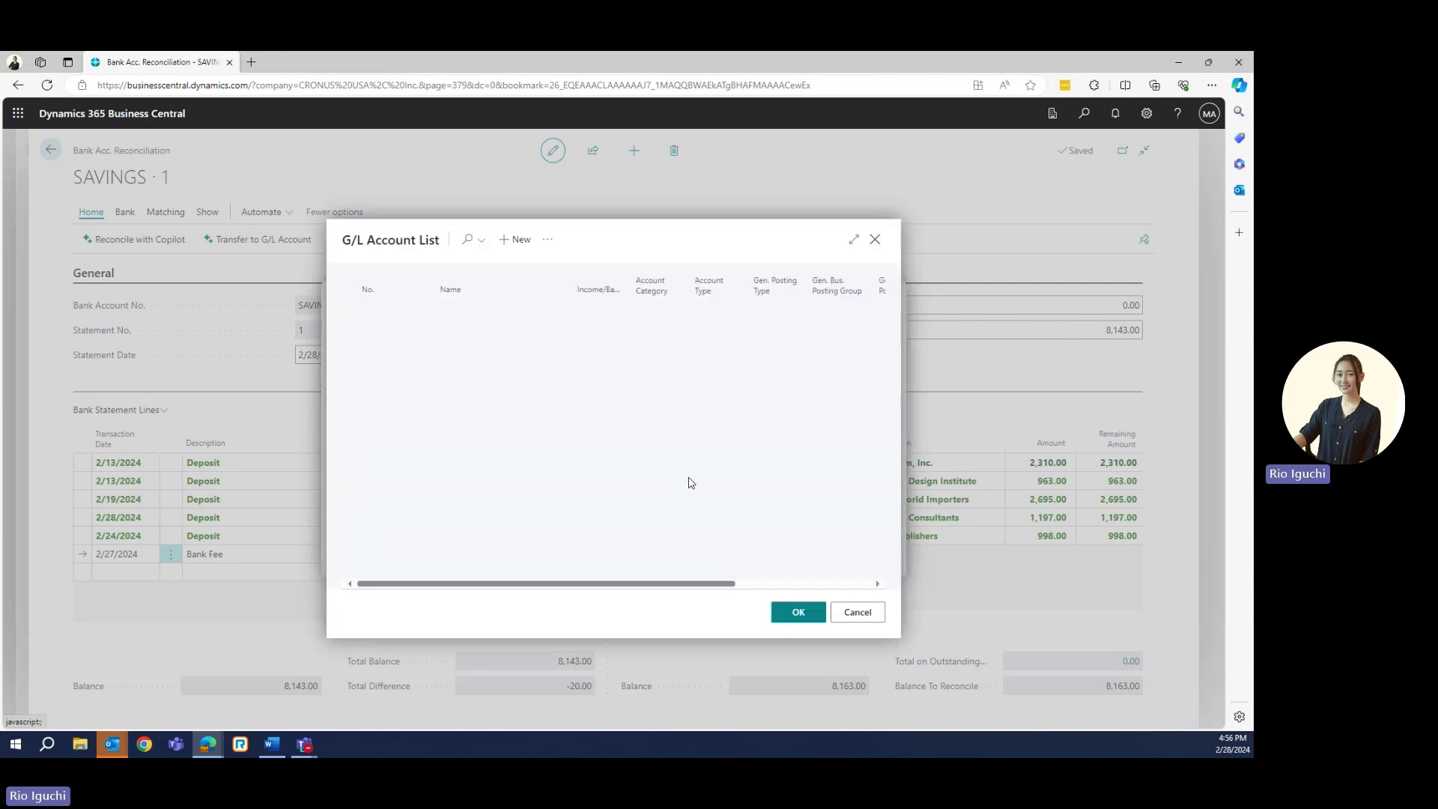
pyautogui.click(467, 240)
pyautogui.write('bank')
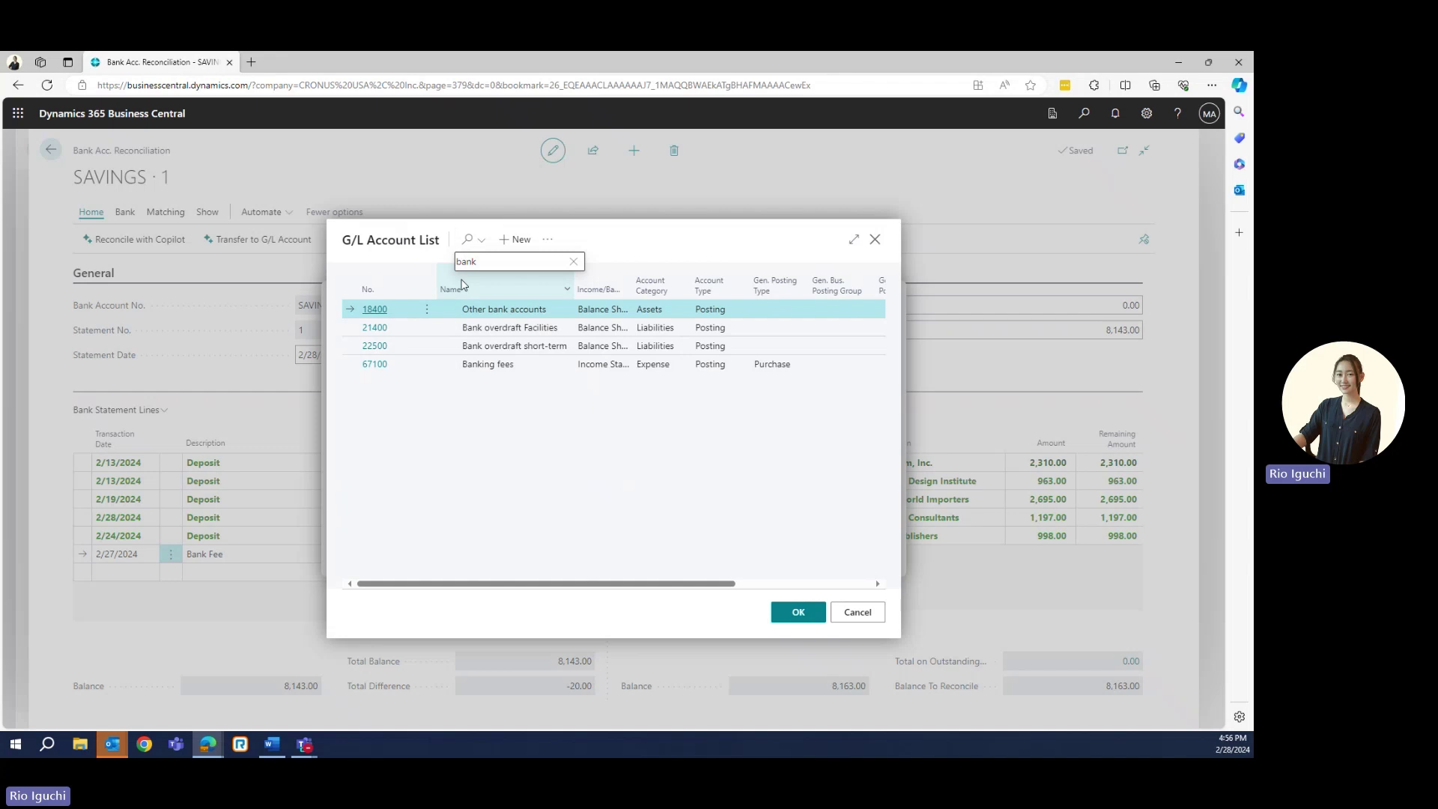
pyautogui.click(373, 364)
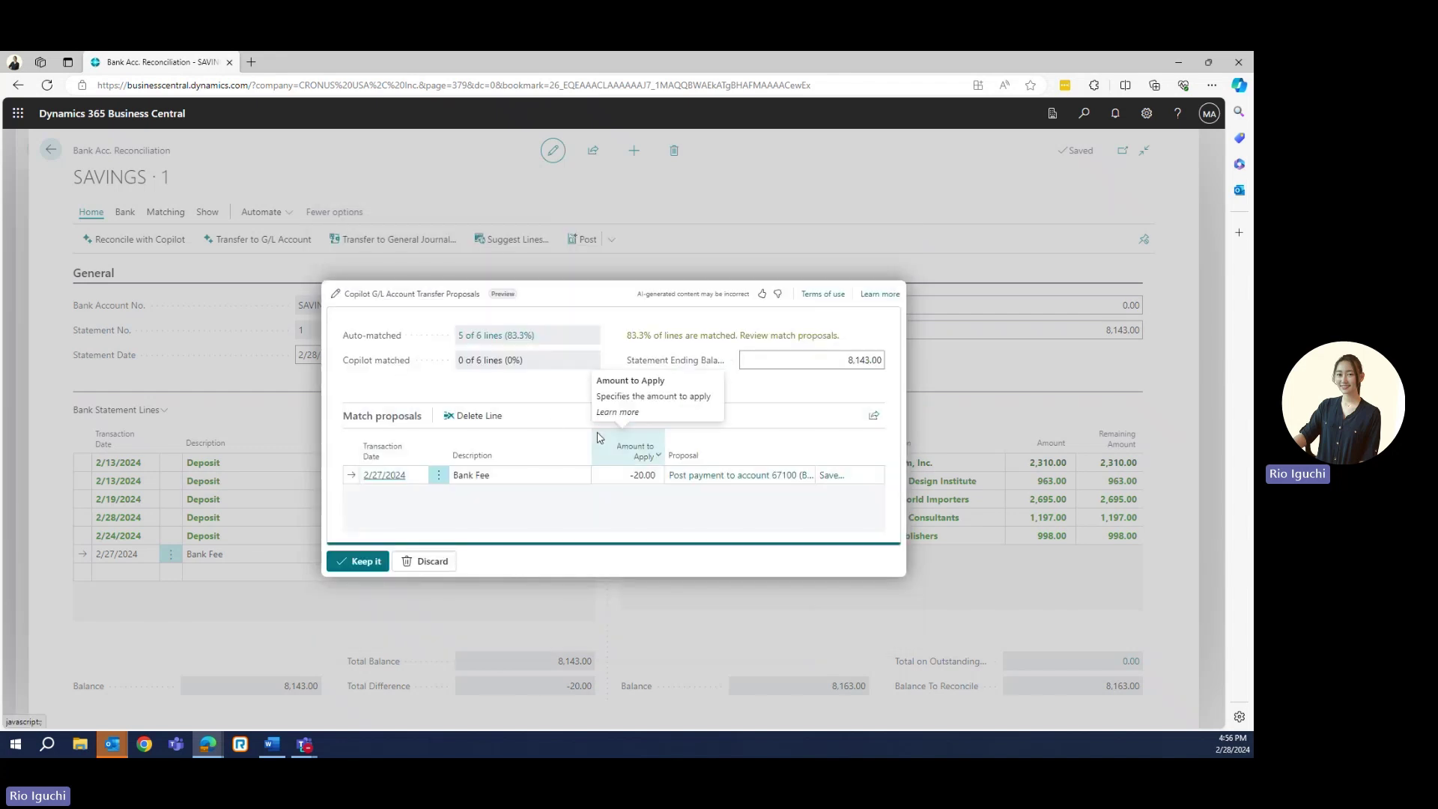
pyautogui.click(833, 482)
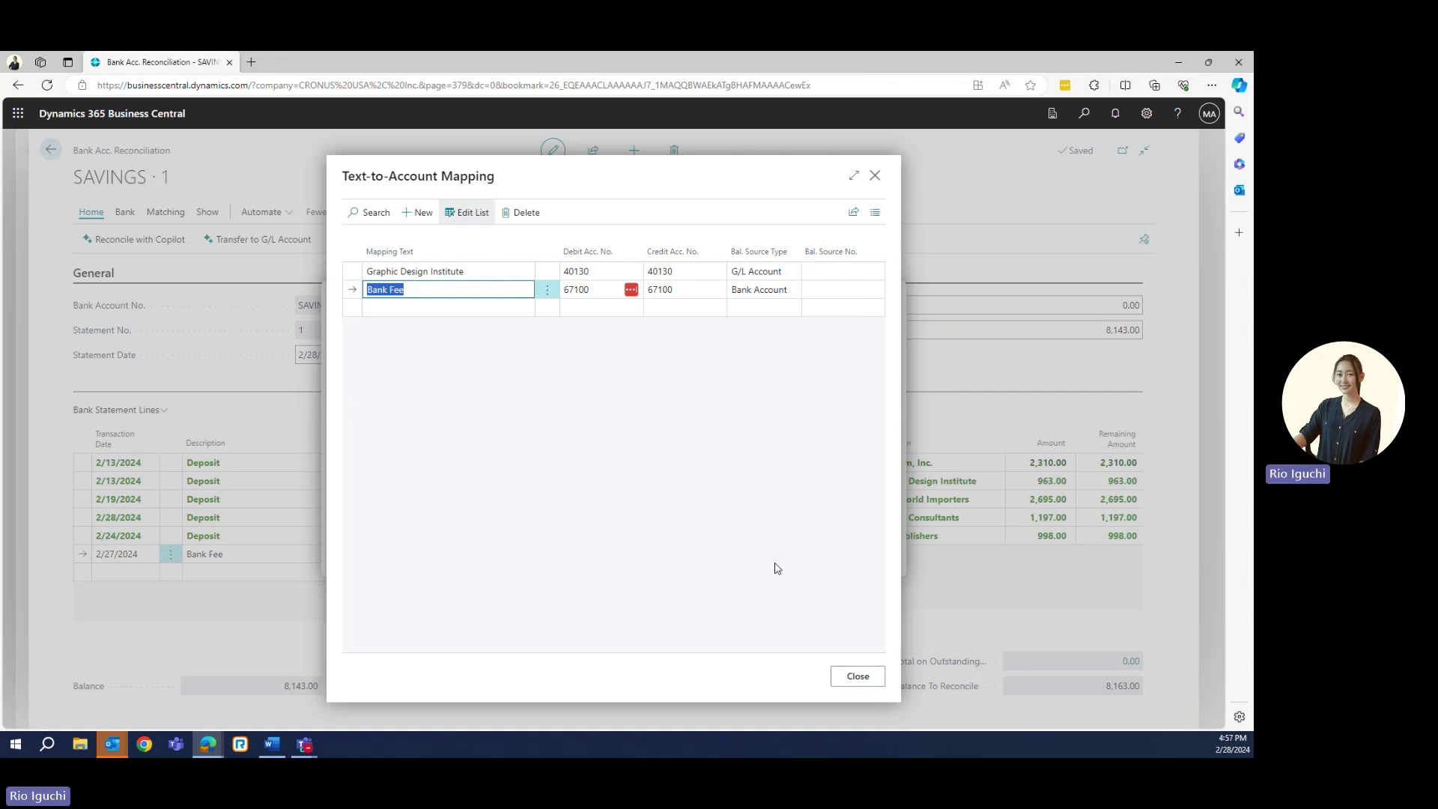
pyautogui.click(858, 677)
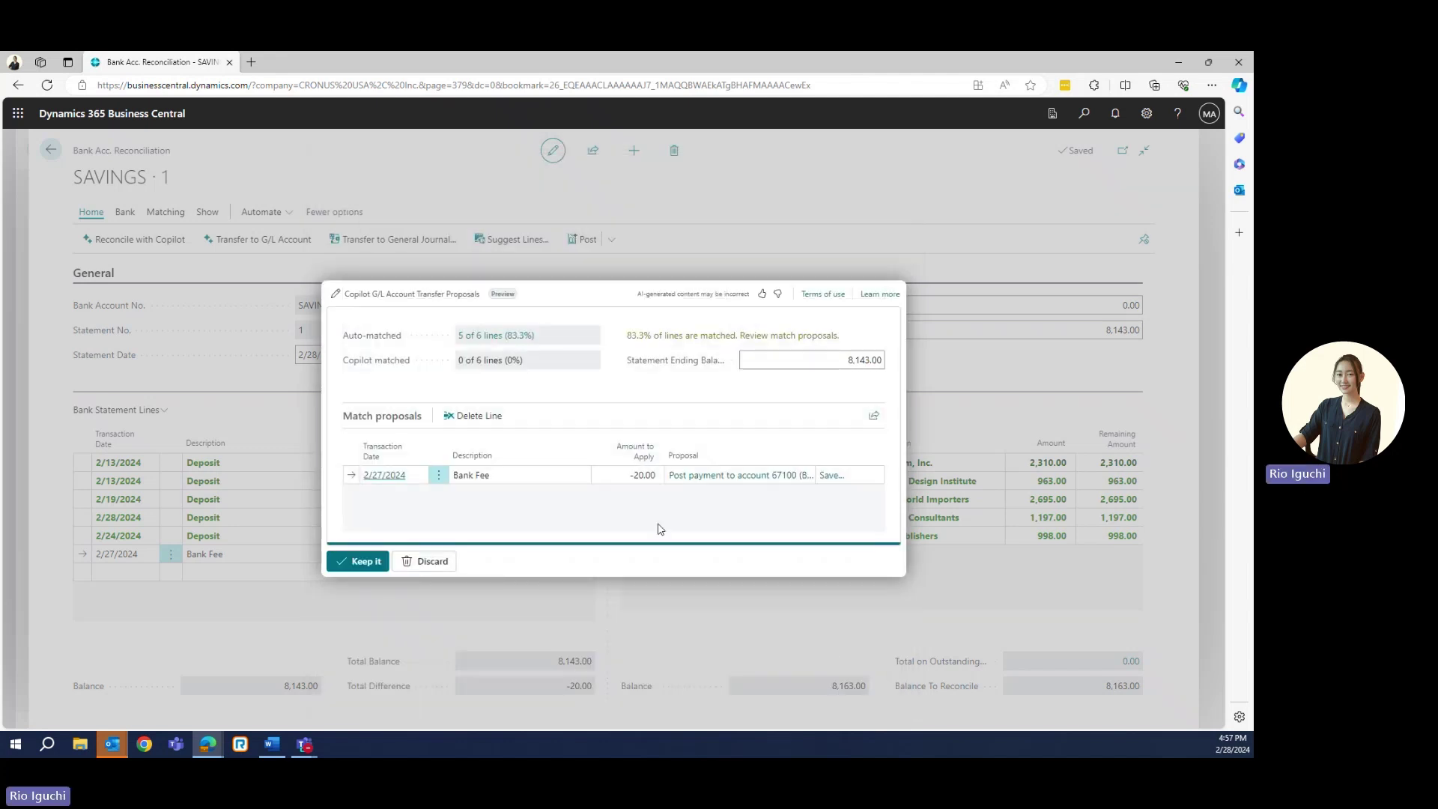
# - Keep Copilot's proposal posting the -20.00 Bank Fee to account 67100, leaving 0.00 total difference
pyautogui.click(365, 563)
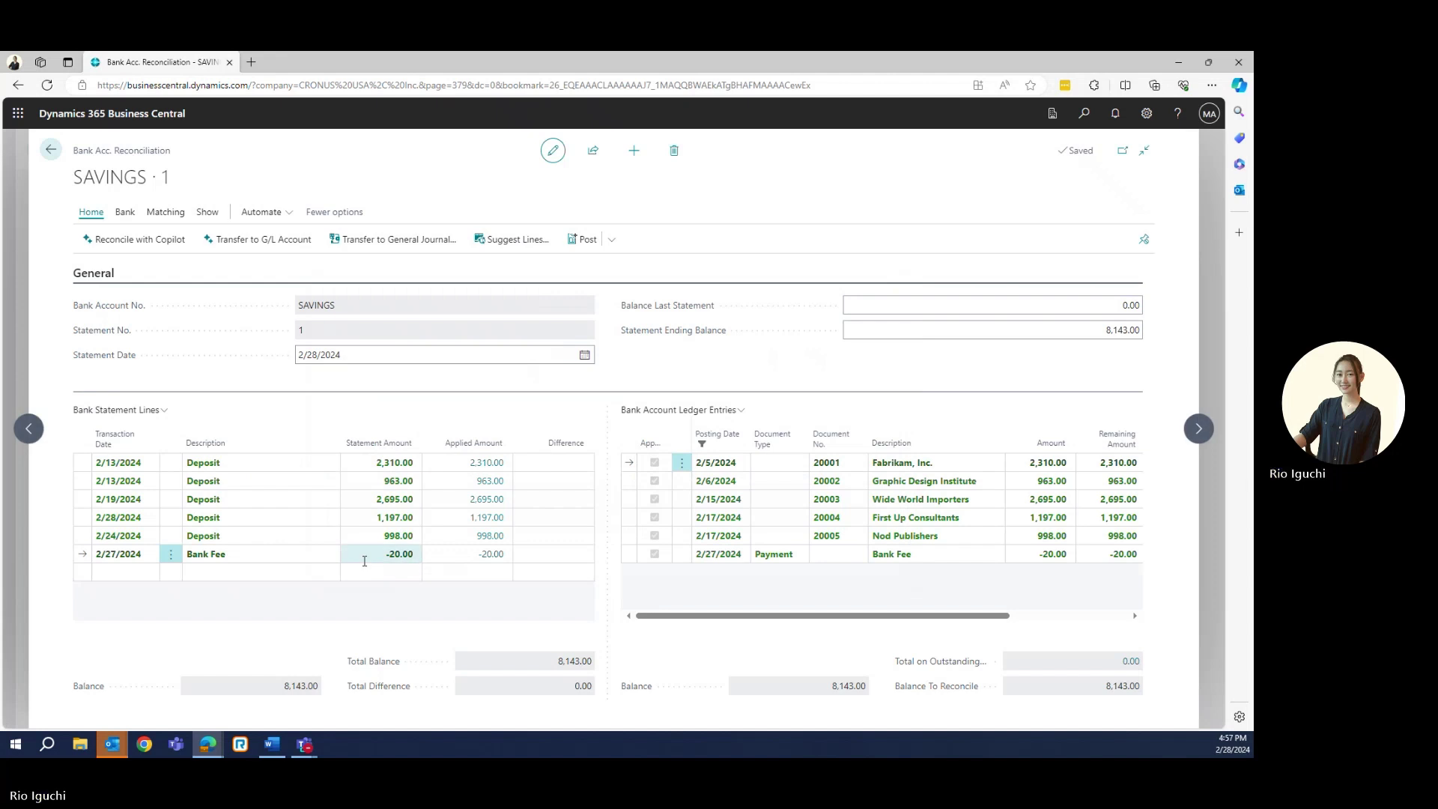